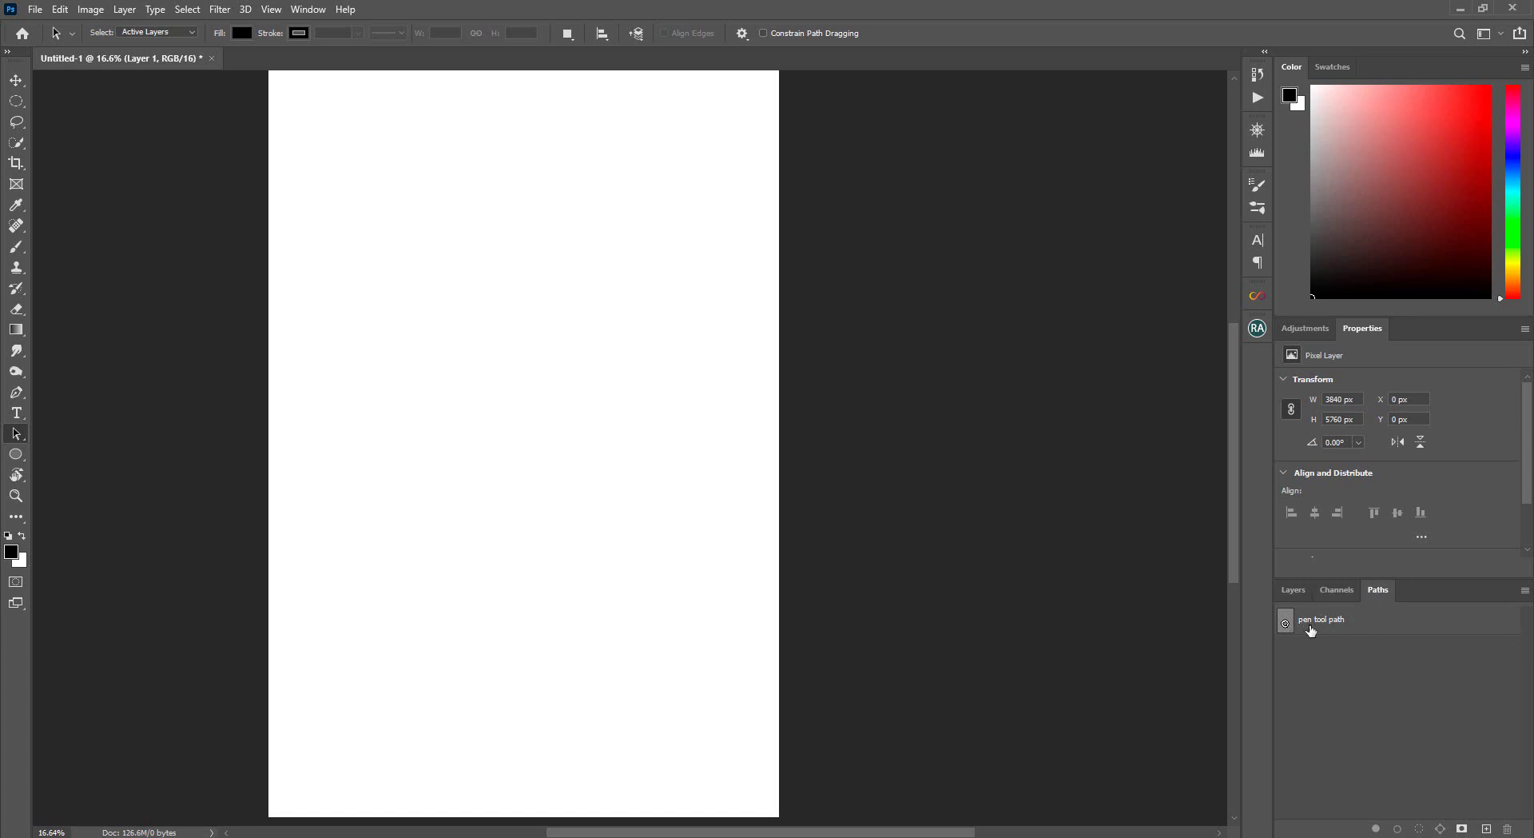
# Show the 'pen tool path' and open Make Selection for its outer ring (0 px feather, anti-aliased)
pyautogui.click(1312, 628)
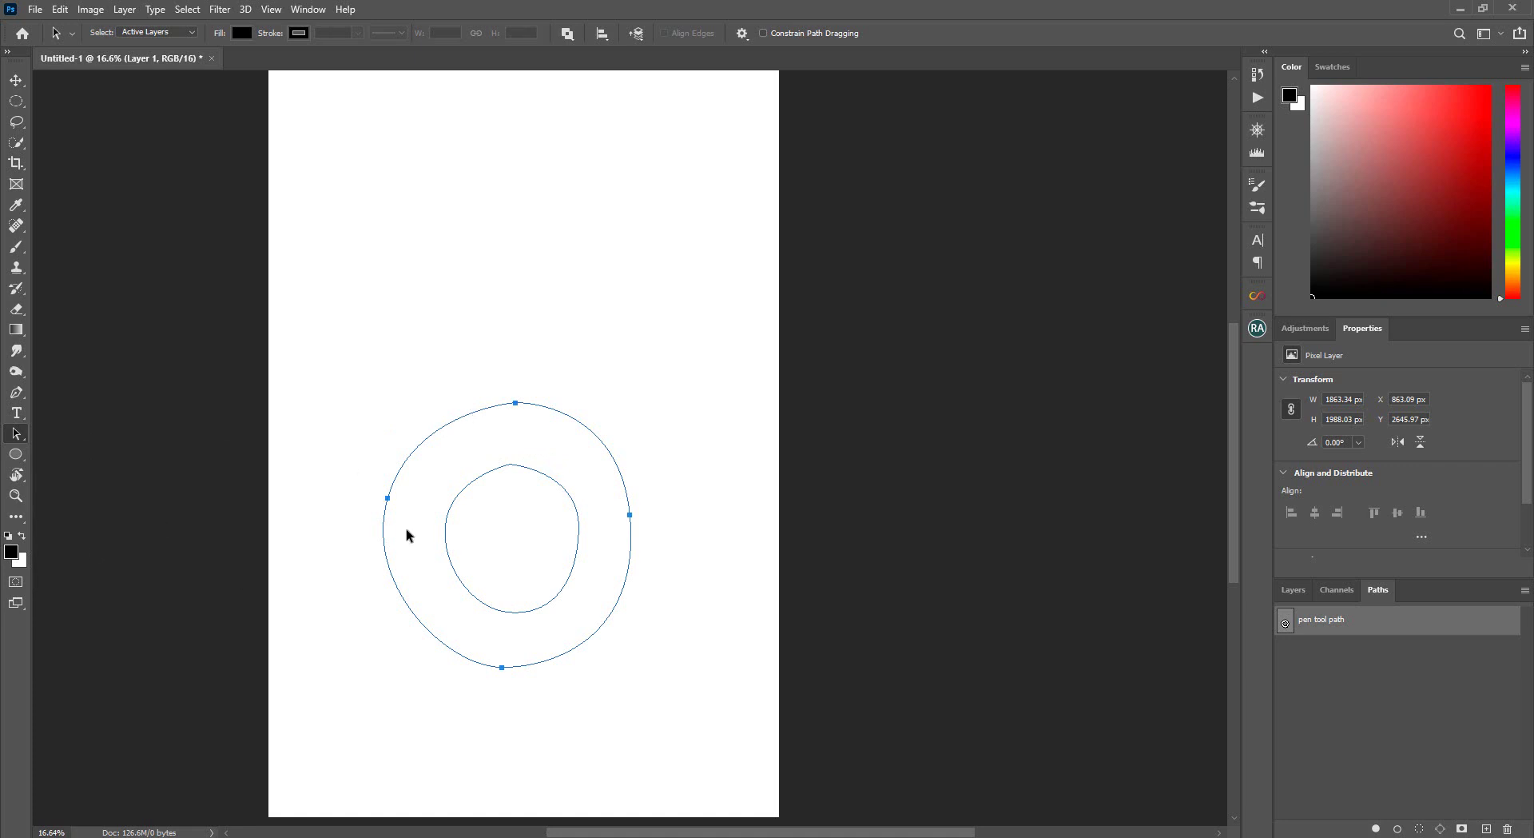
pyautogui.rightClick(478, 413)
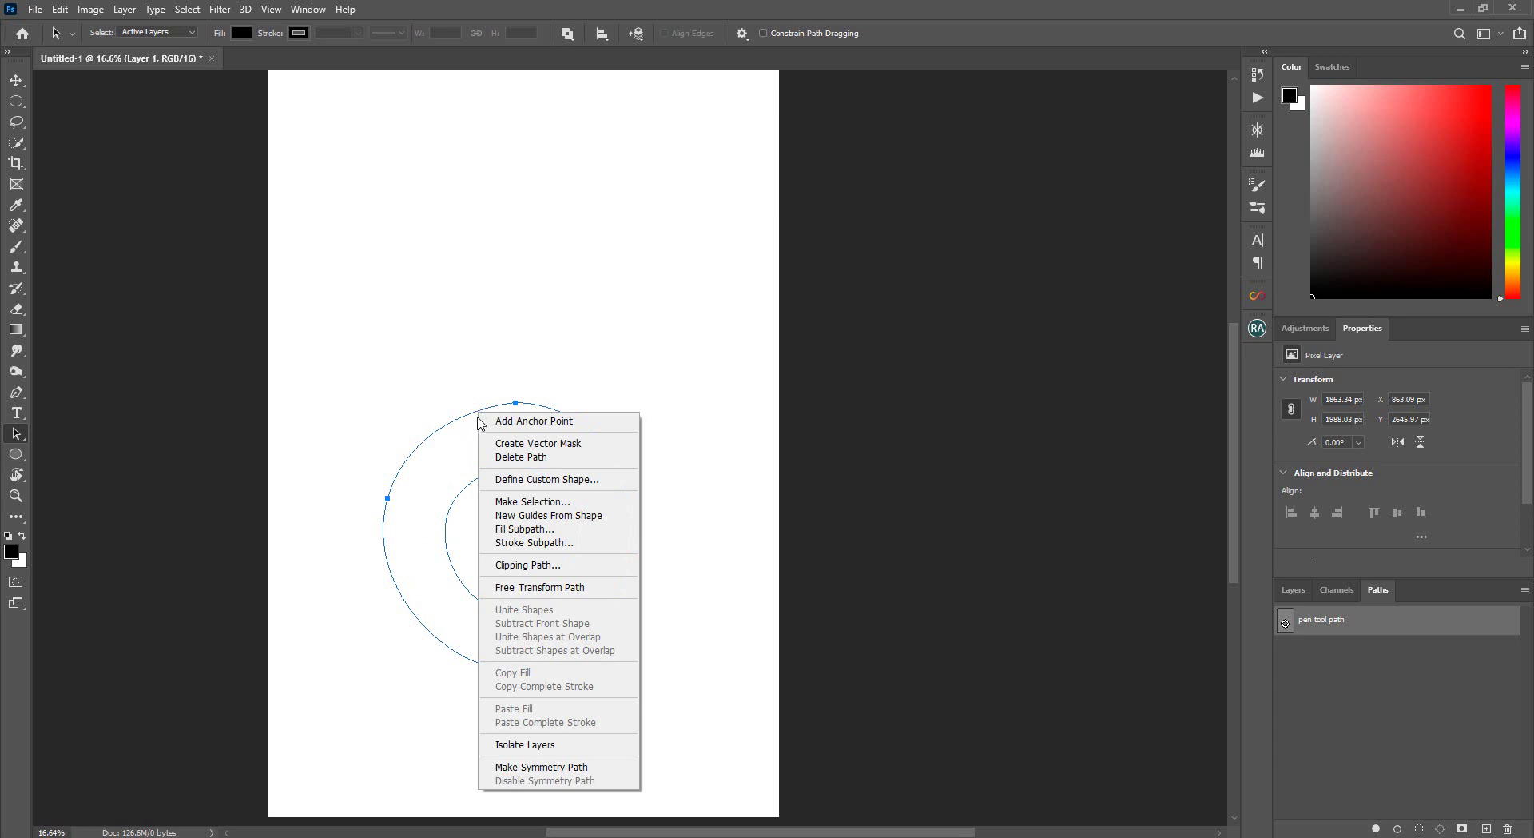
pyautogui.click(524, 502)
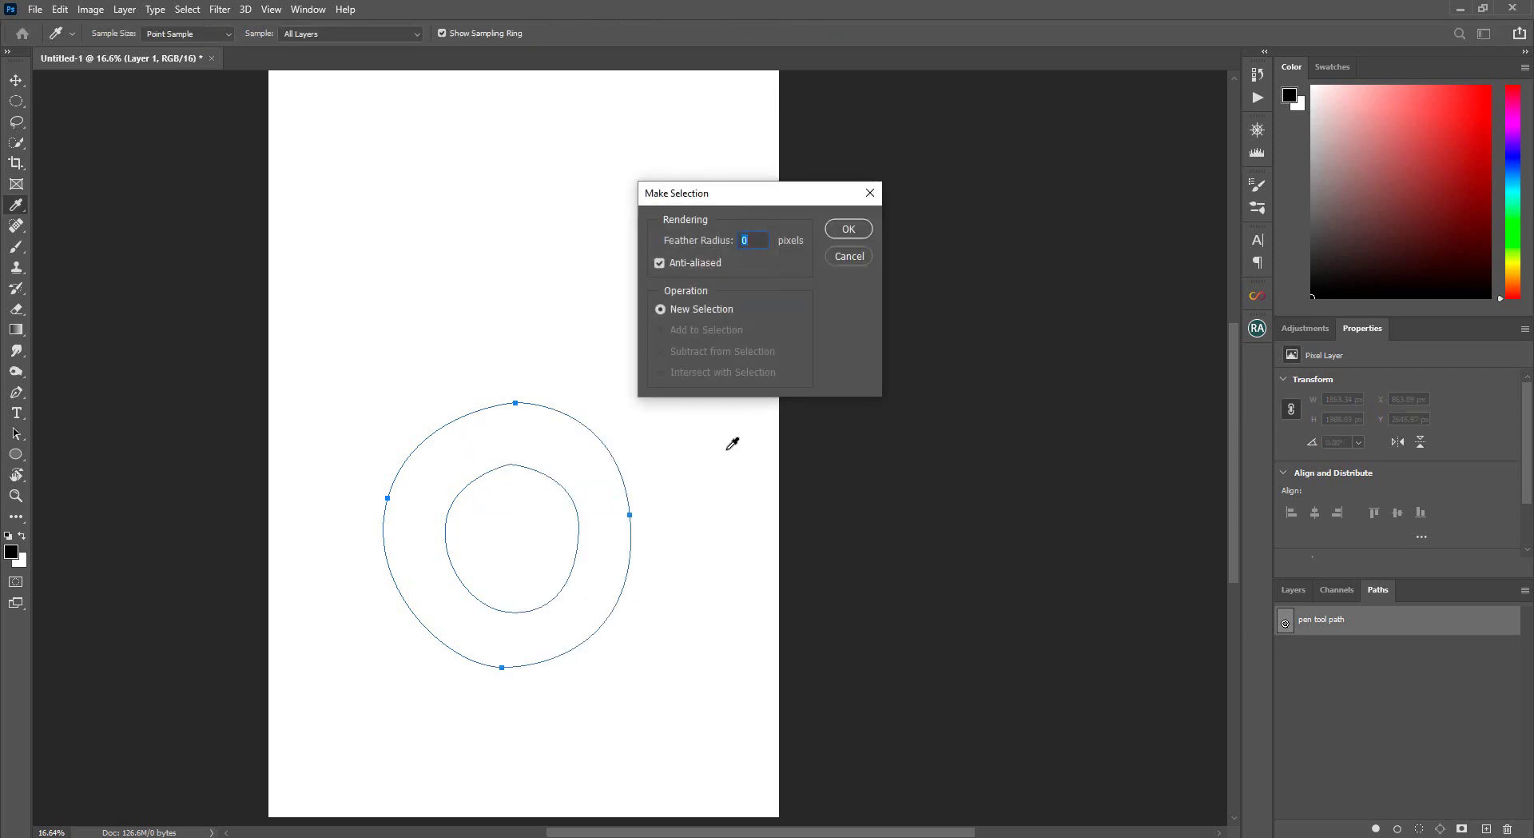
# Make the outer ring a selection, then subtract the inner circle path with Subtract from Selection
pyautogui.click(850, 231)
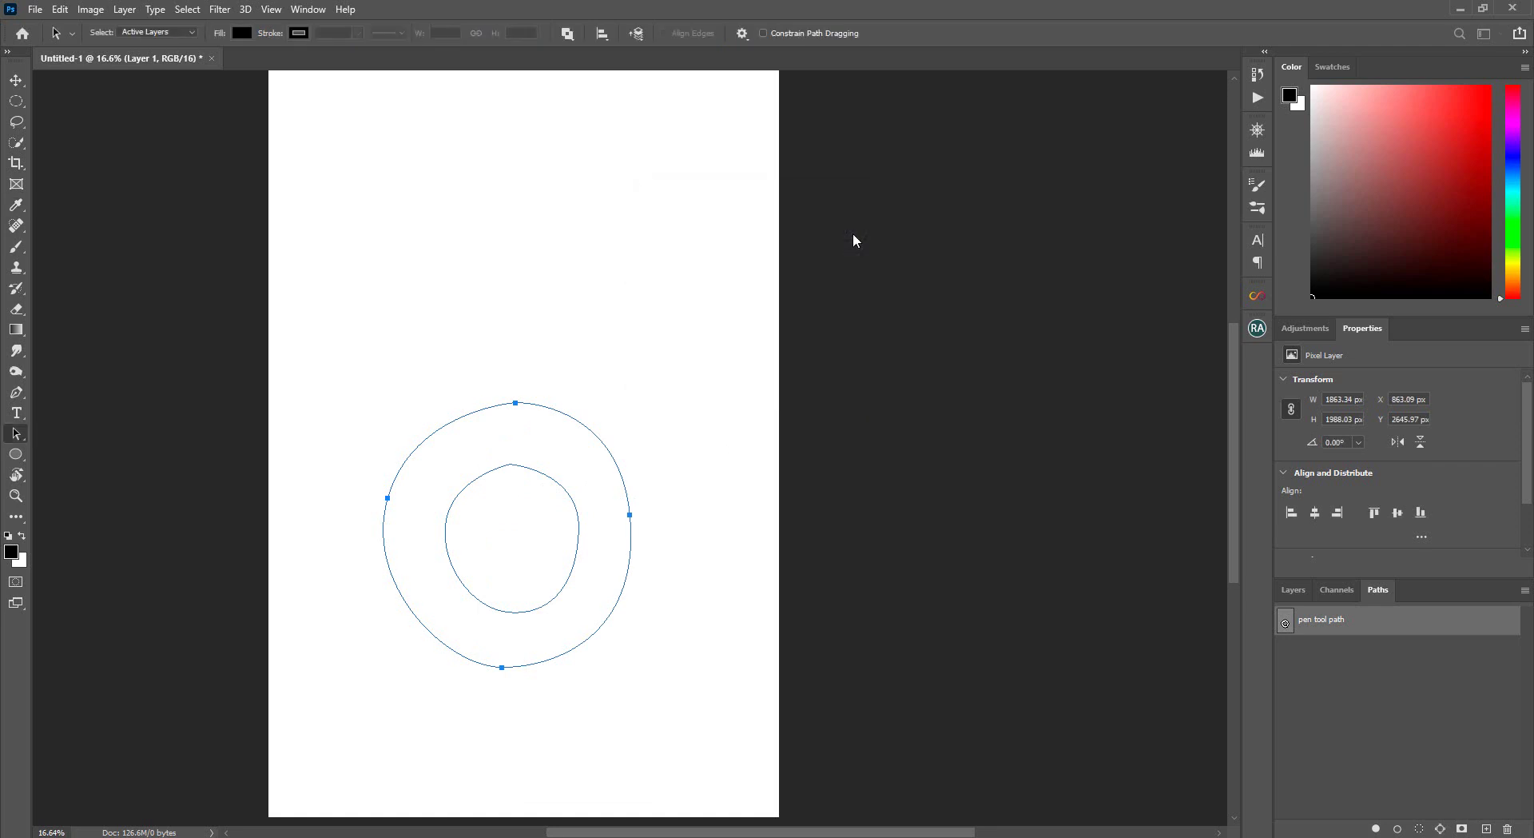
pyautogui.click(493, 475)
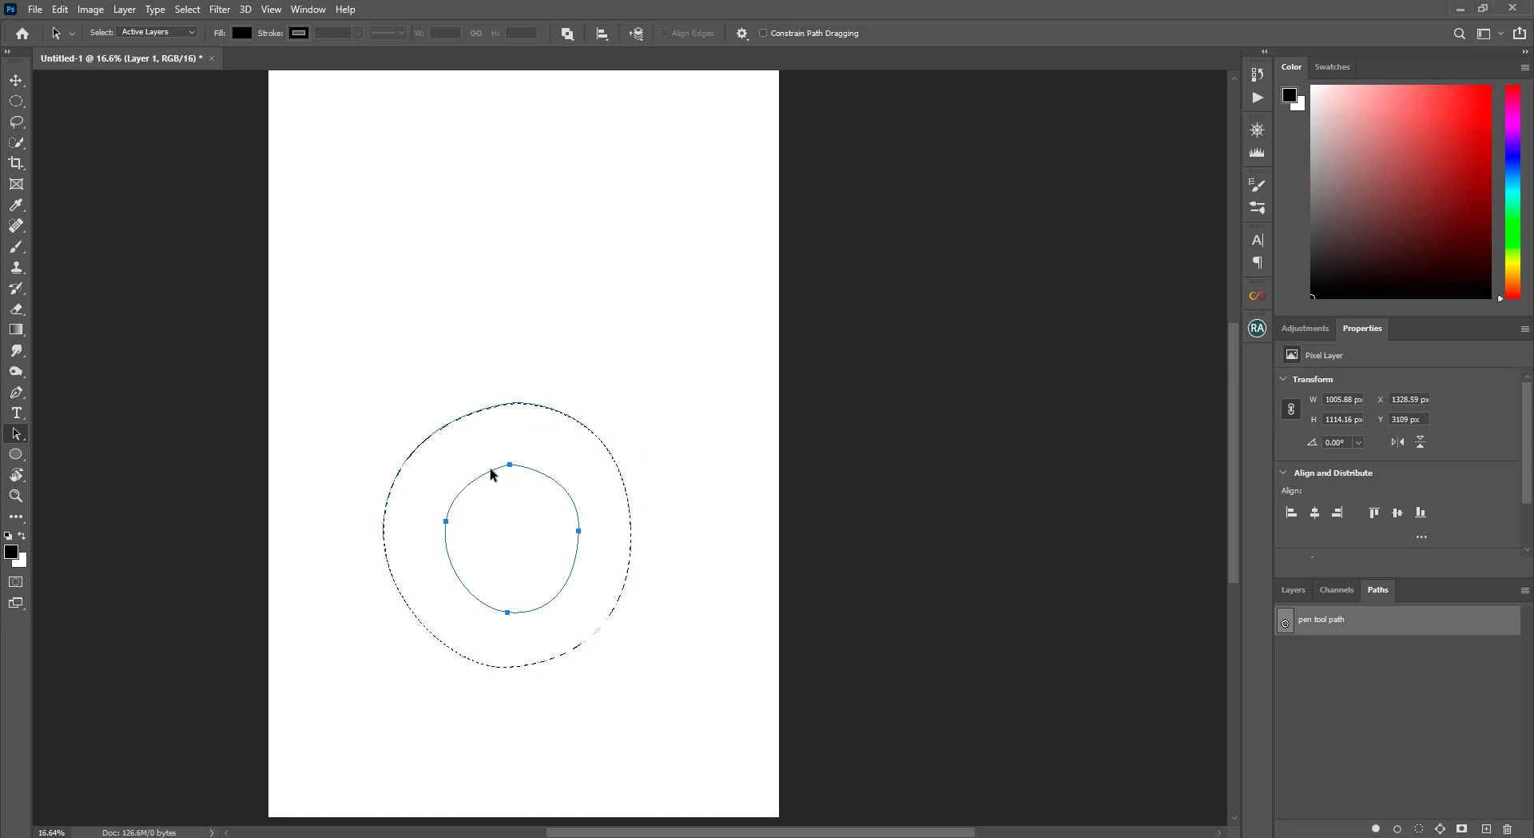
pyautogui.rightClick(496, 475)
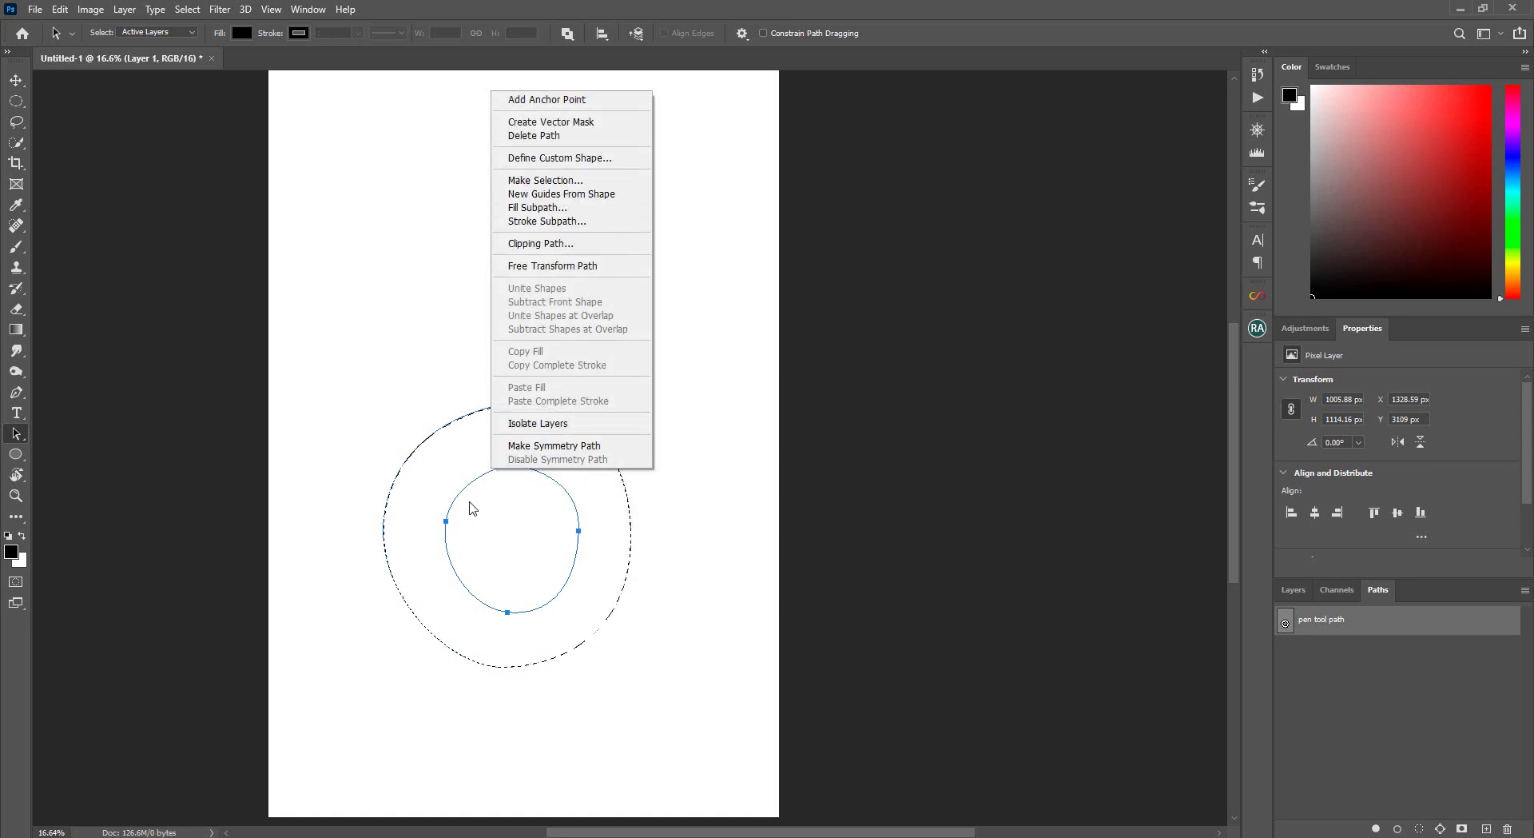
pyautogui.click(563, 186)
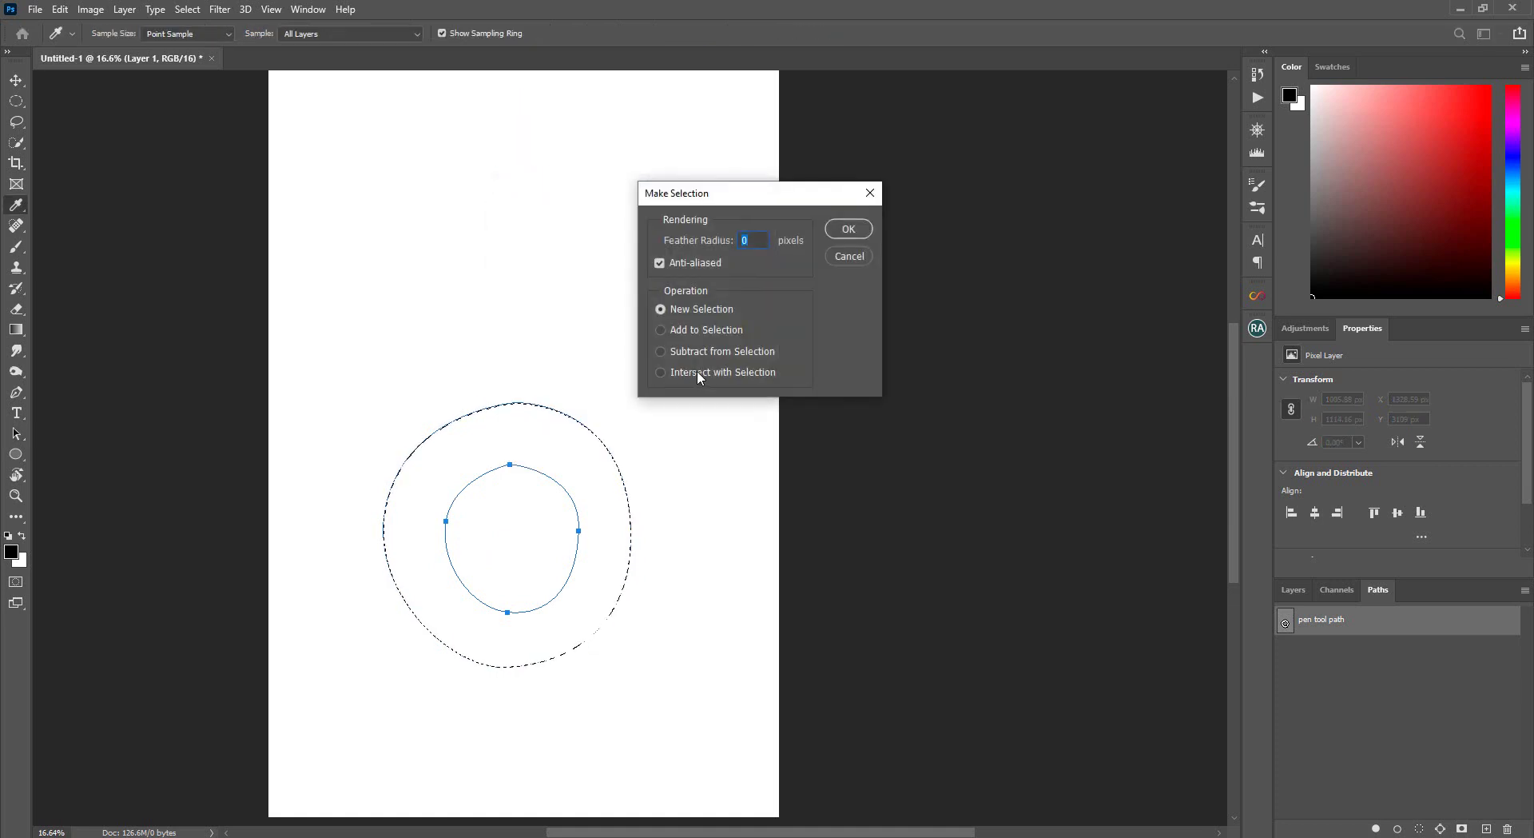
pyautogui.click(660, 351)
pyautogui.click(849, 229)
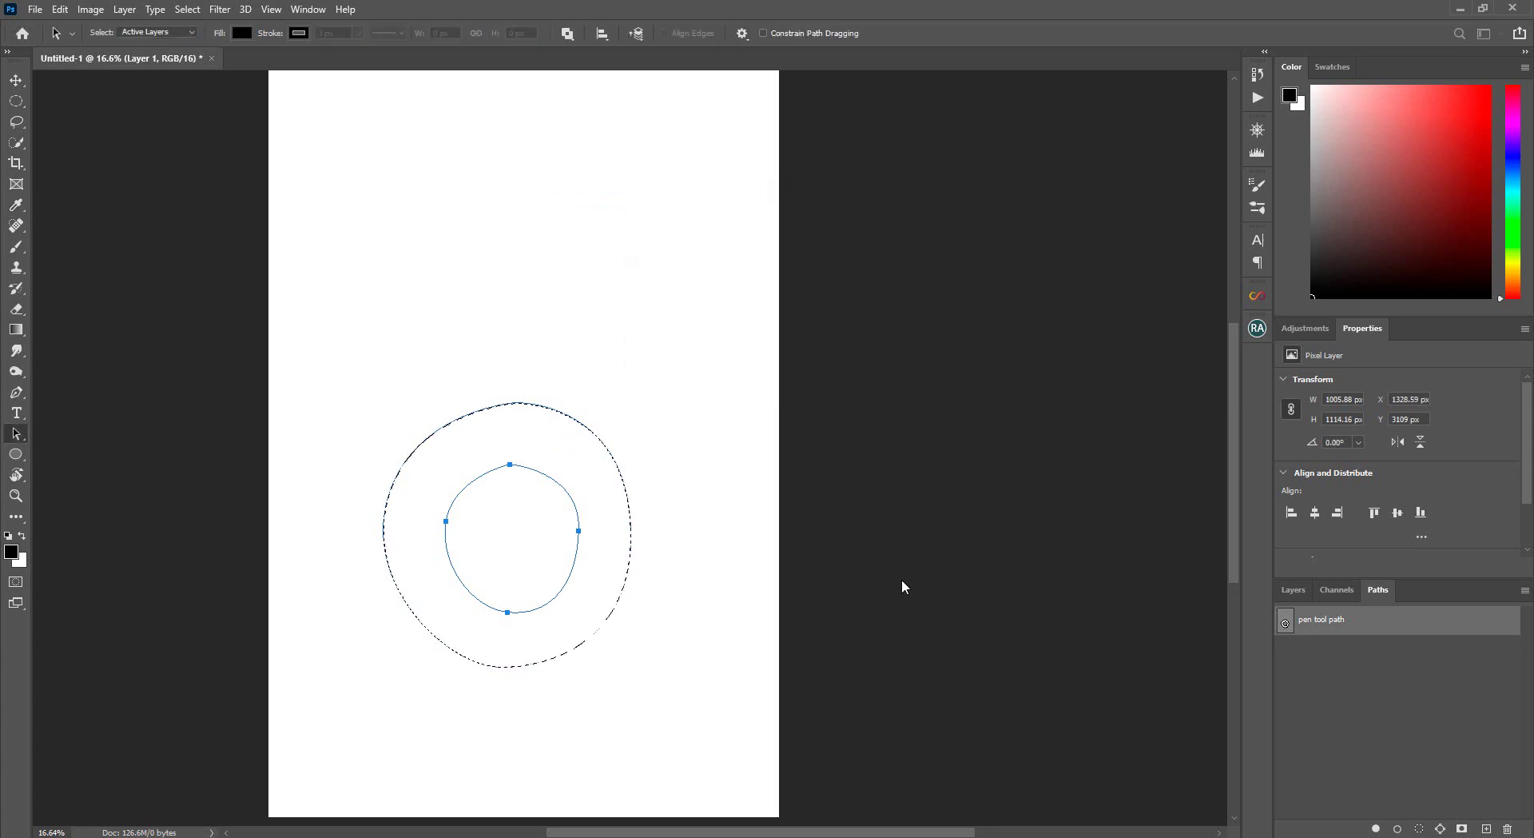
# Deselect, then make one ring selection from both pen-drawn circles of the path
pyautogui.click(651, 629)
pyautogui.hotkey('ctrl', 'd')
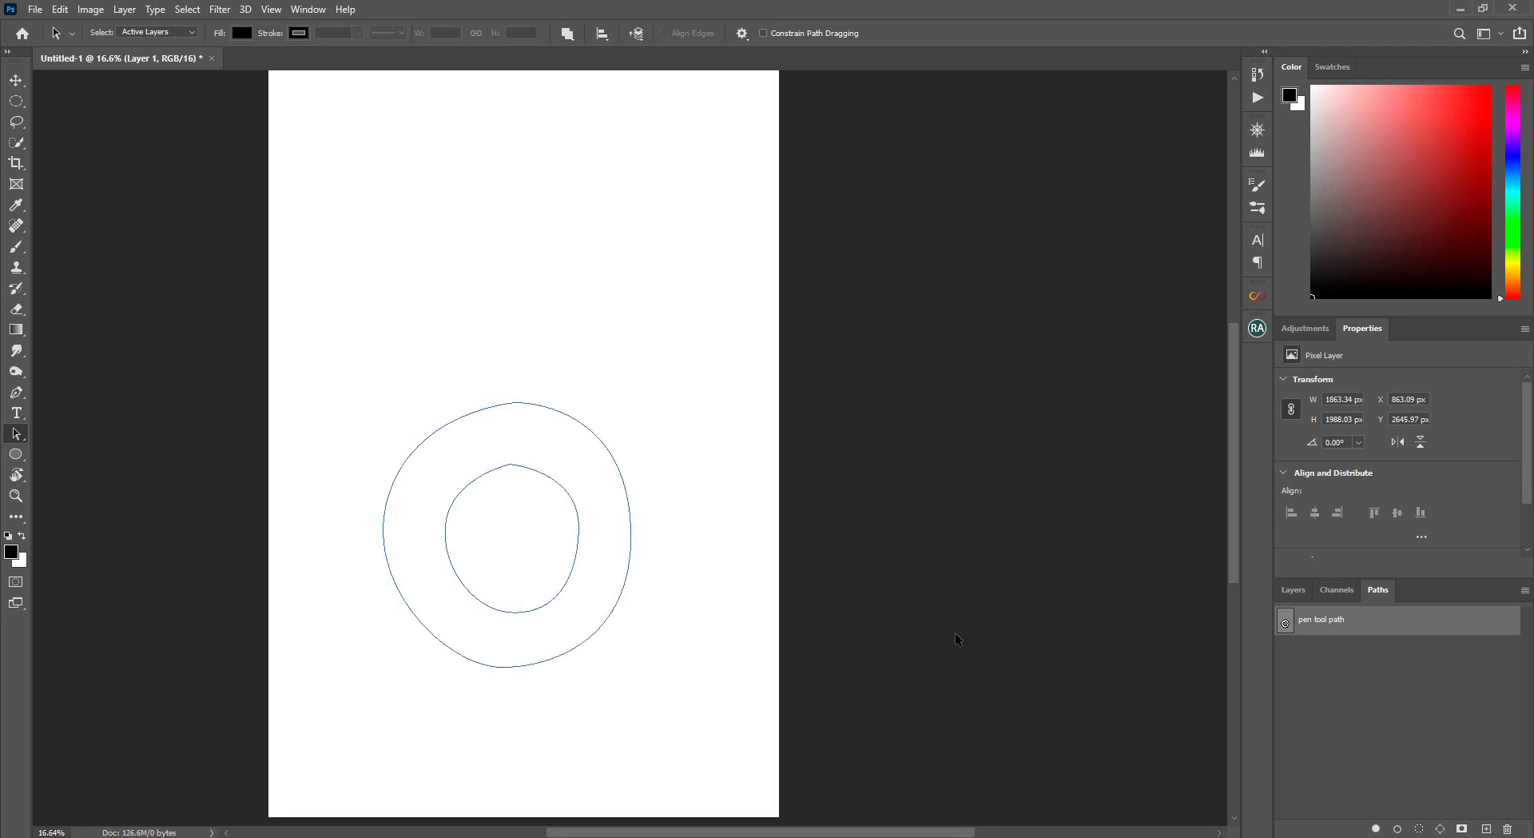
pyautogui.rightClick(497, 476)
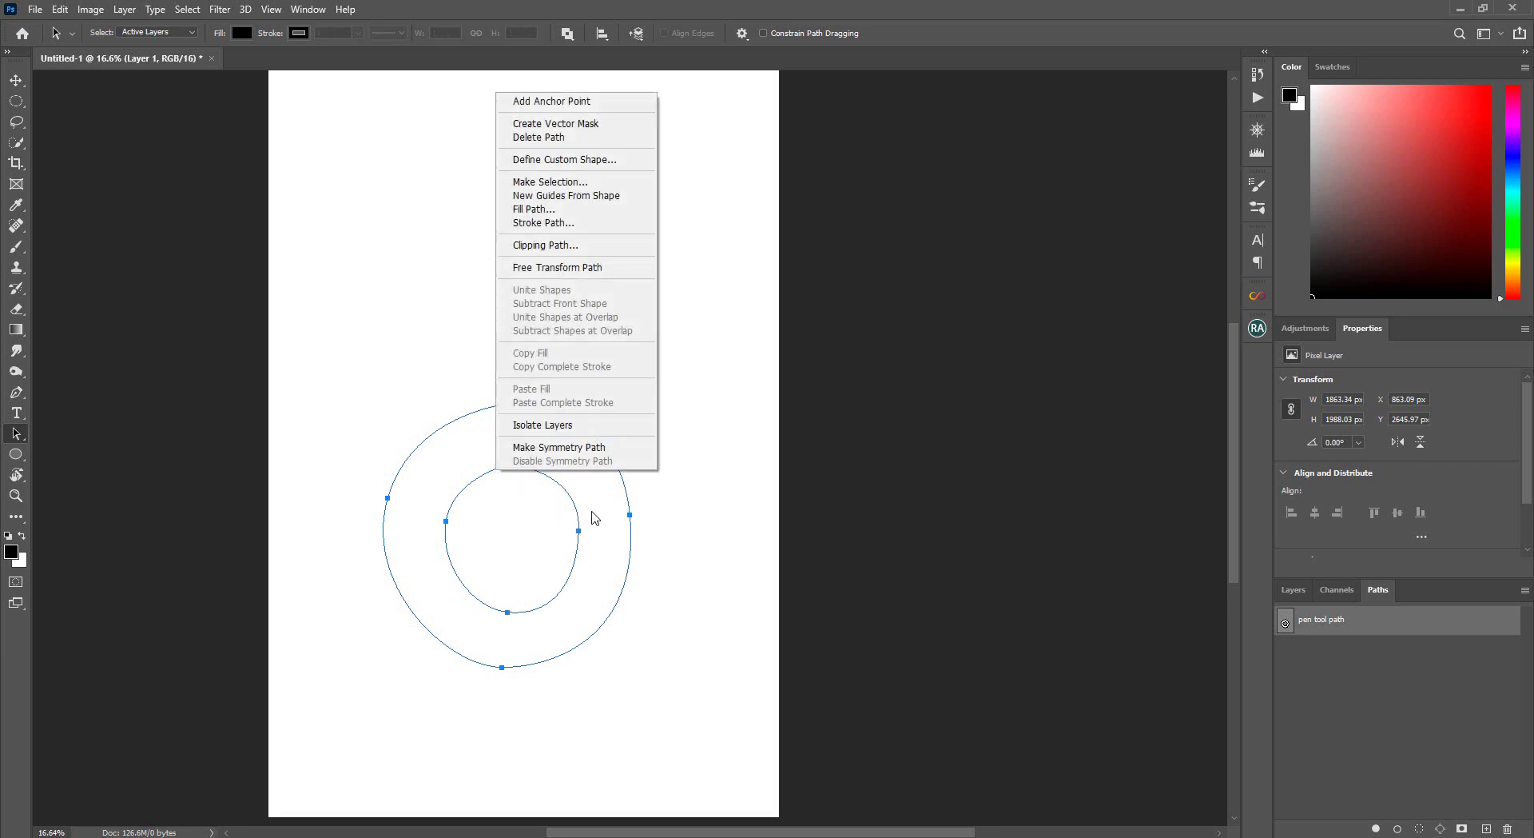
pyautogui.click(573, 186)
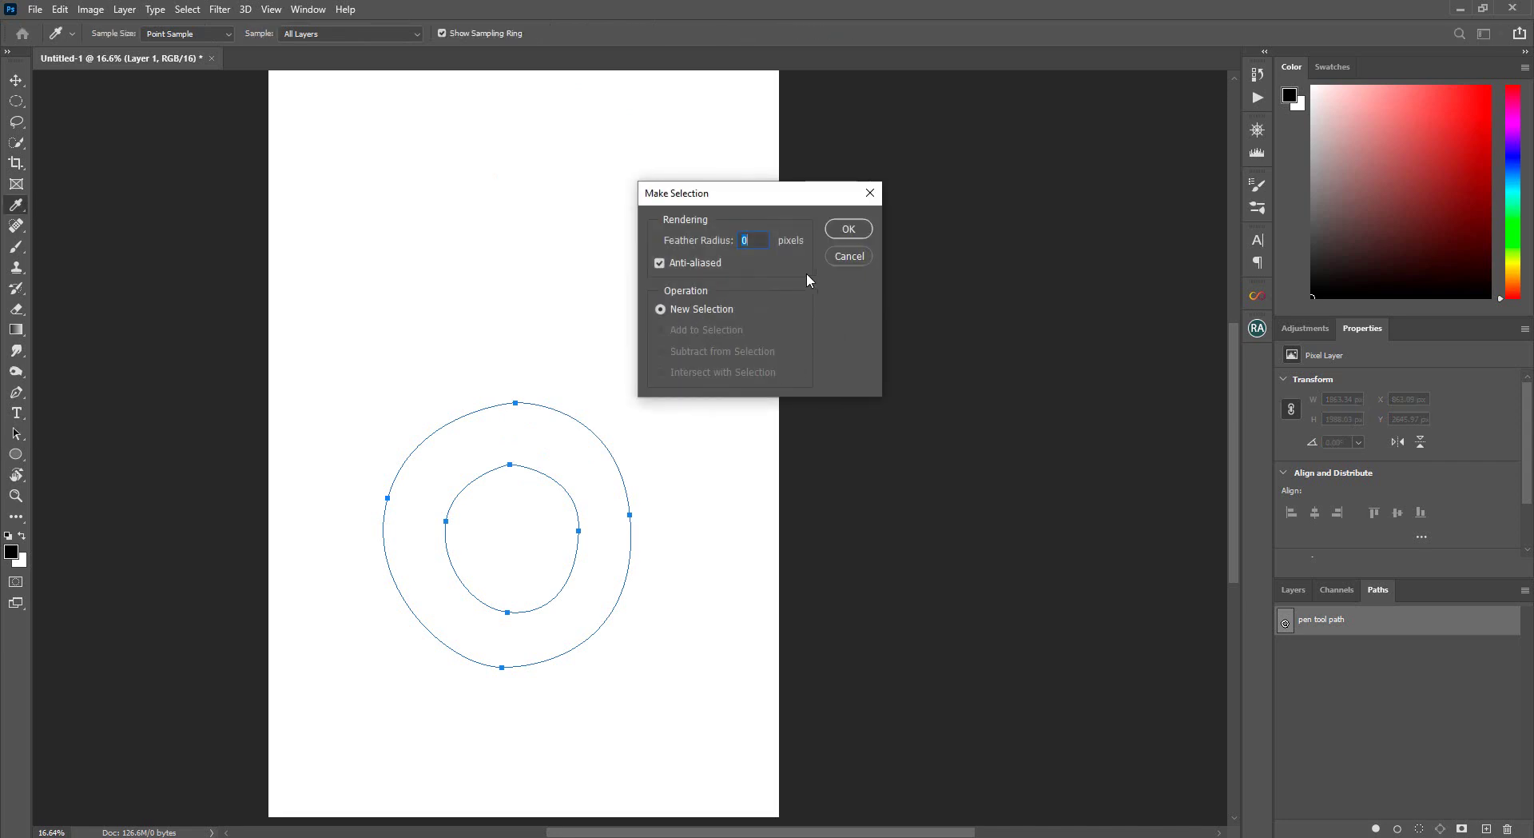
pyautogui.click(849, 229)
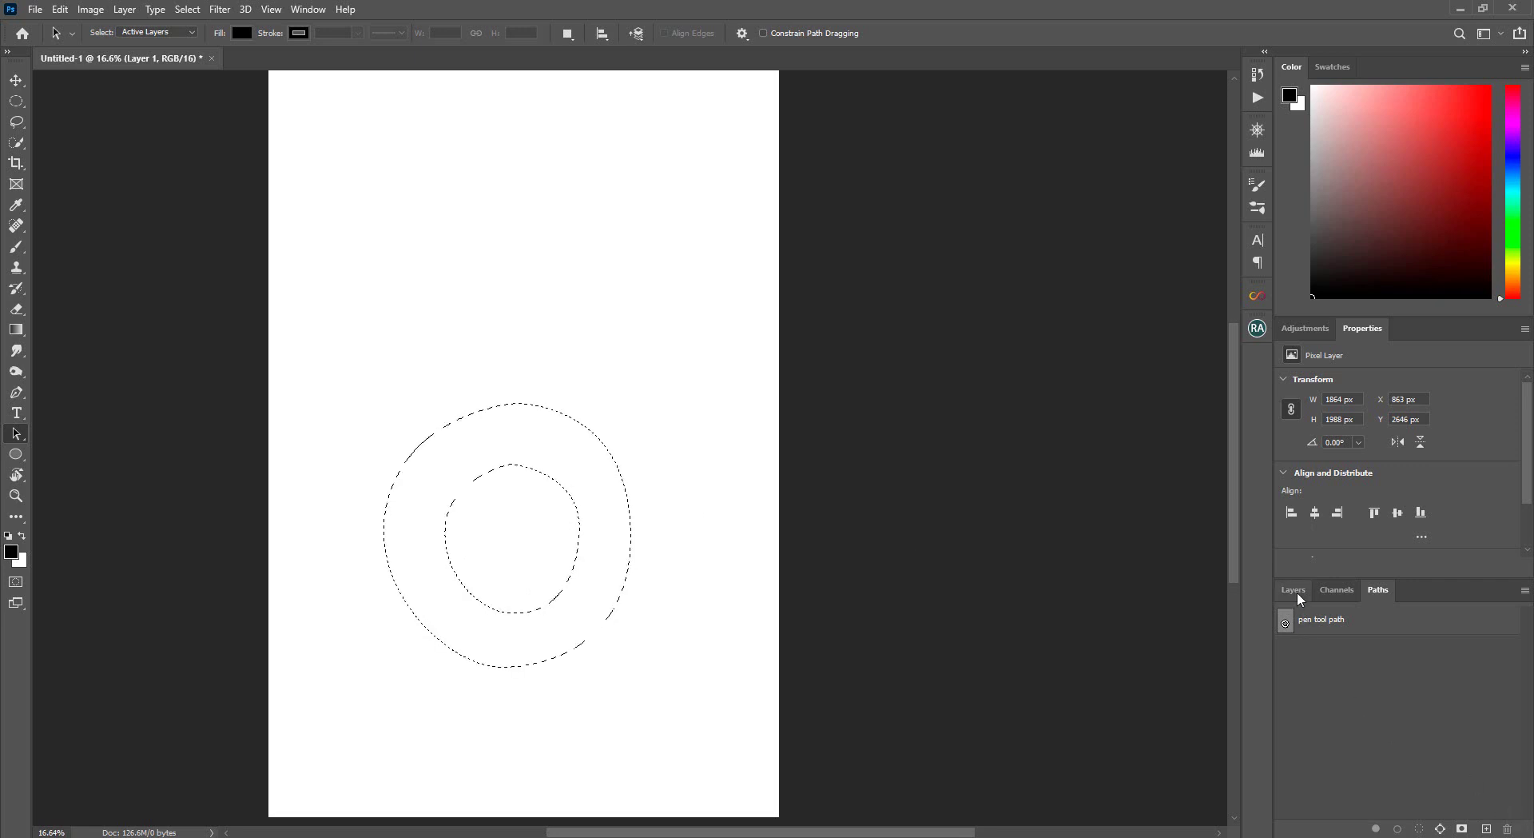
# Drop the selection, fill Layer 2 with white and hide Layer 1
pyautogui.hotkey('ctrl', 'd')
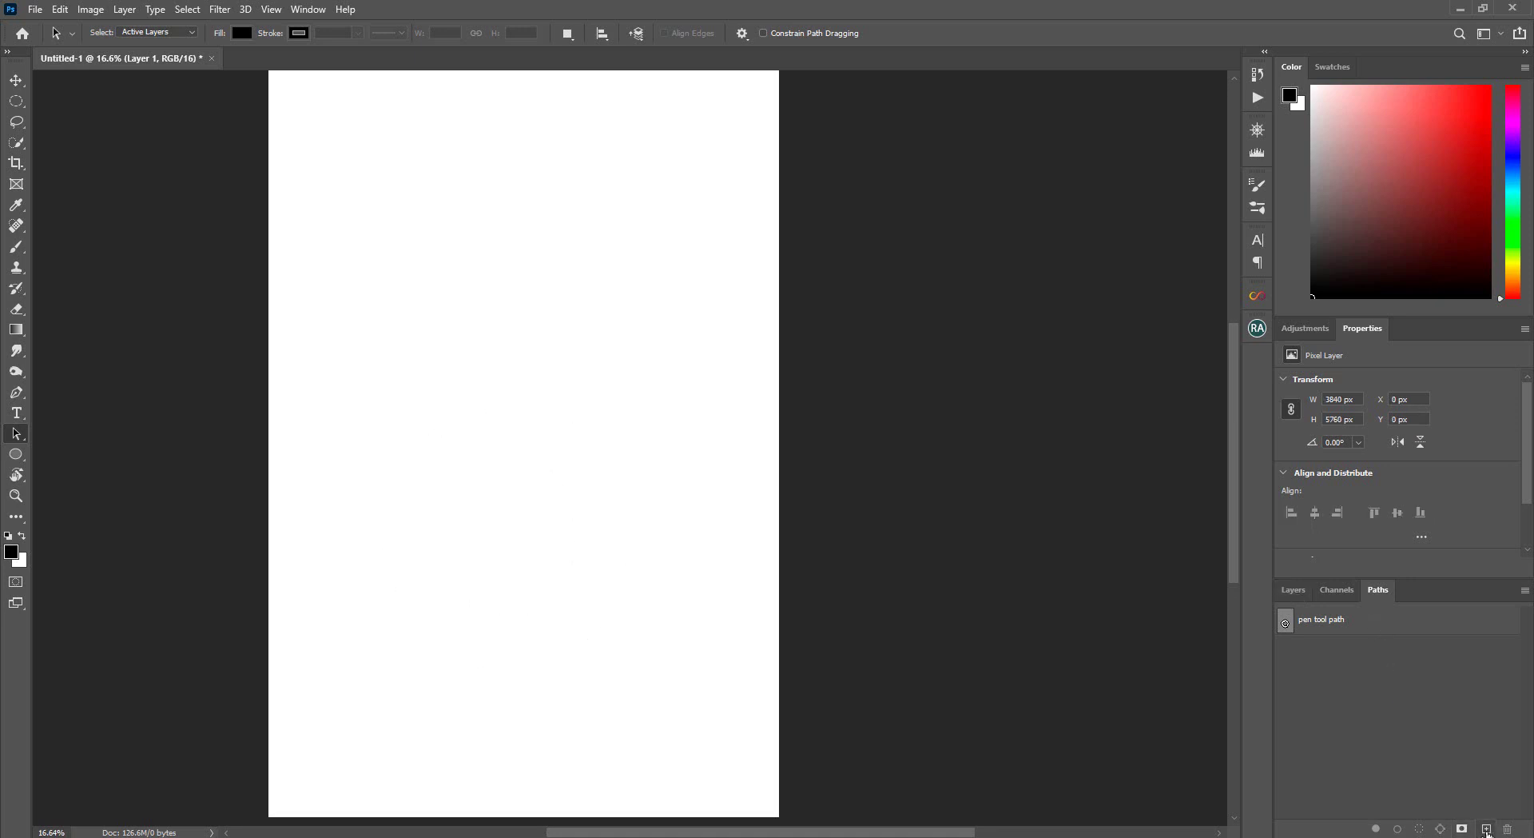
pyautogui.click(1293, 590)
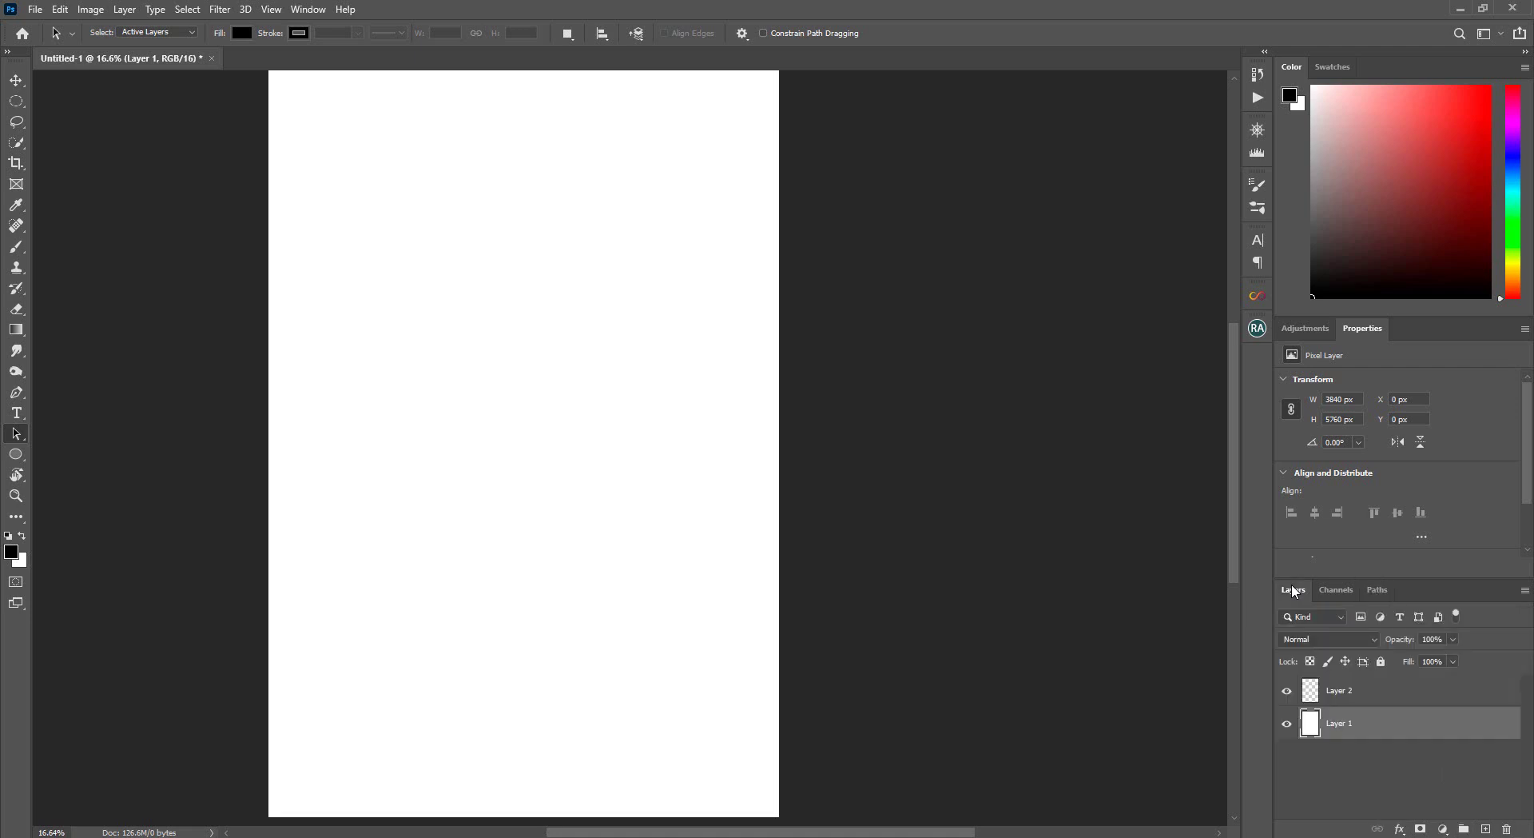
pyautogui.click(1313, 694)
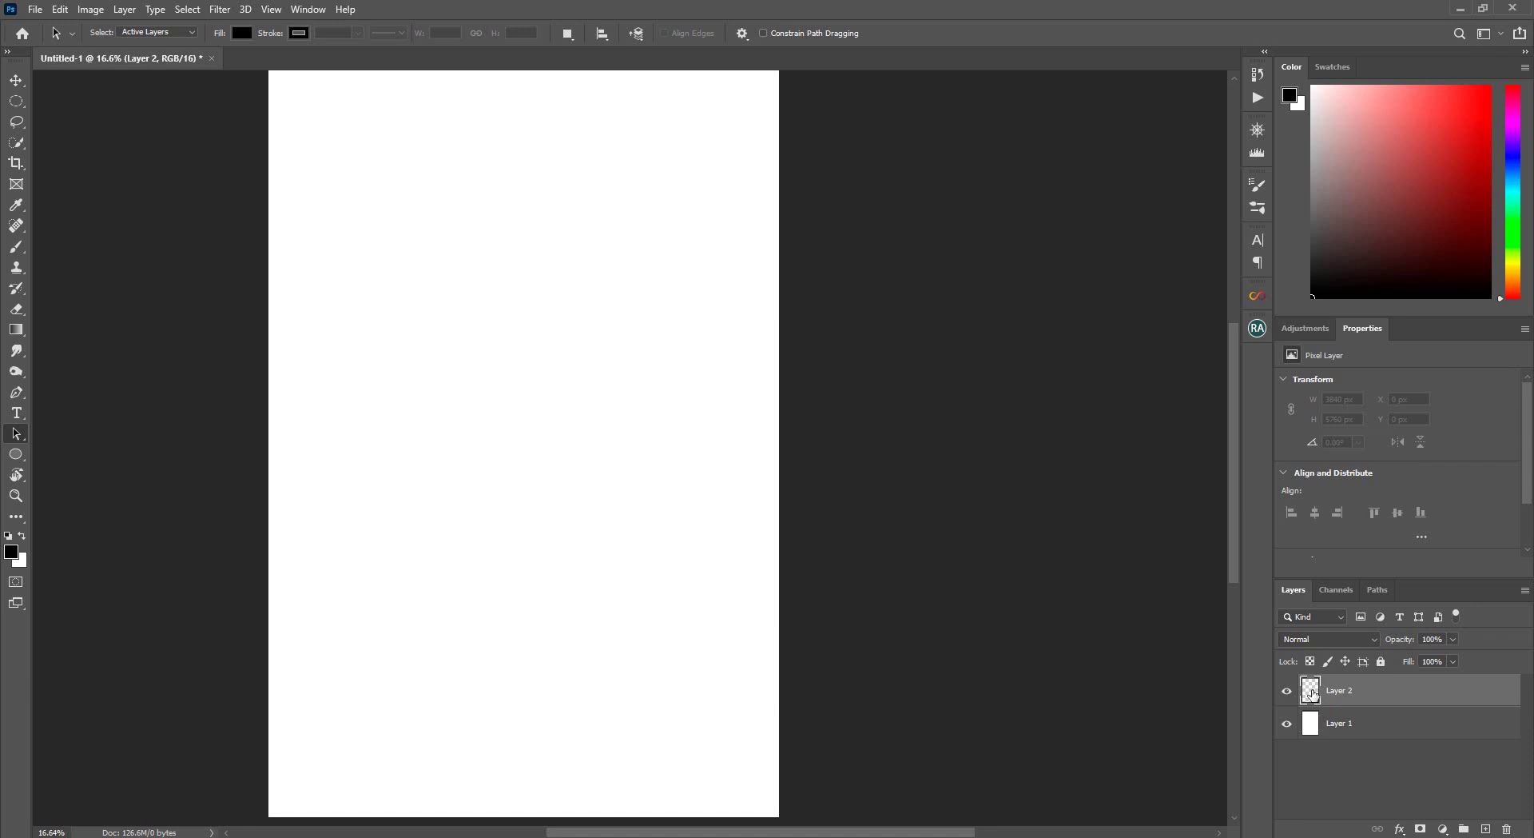
pyautogui.hotkey('ctrl', 'BackSpace')
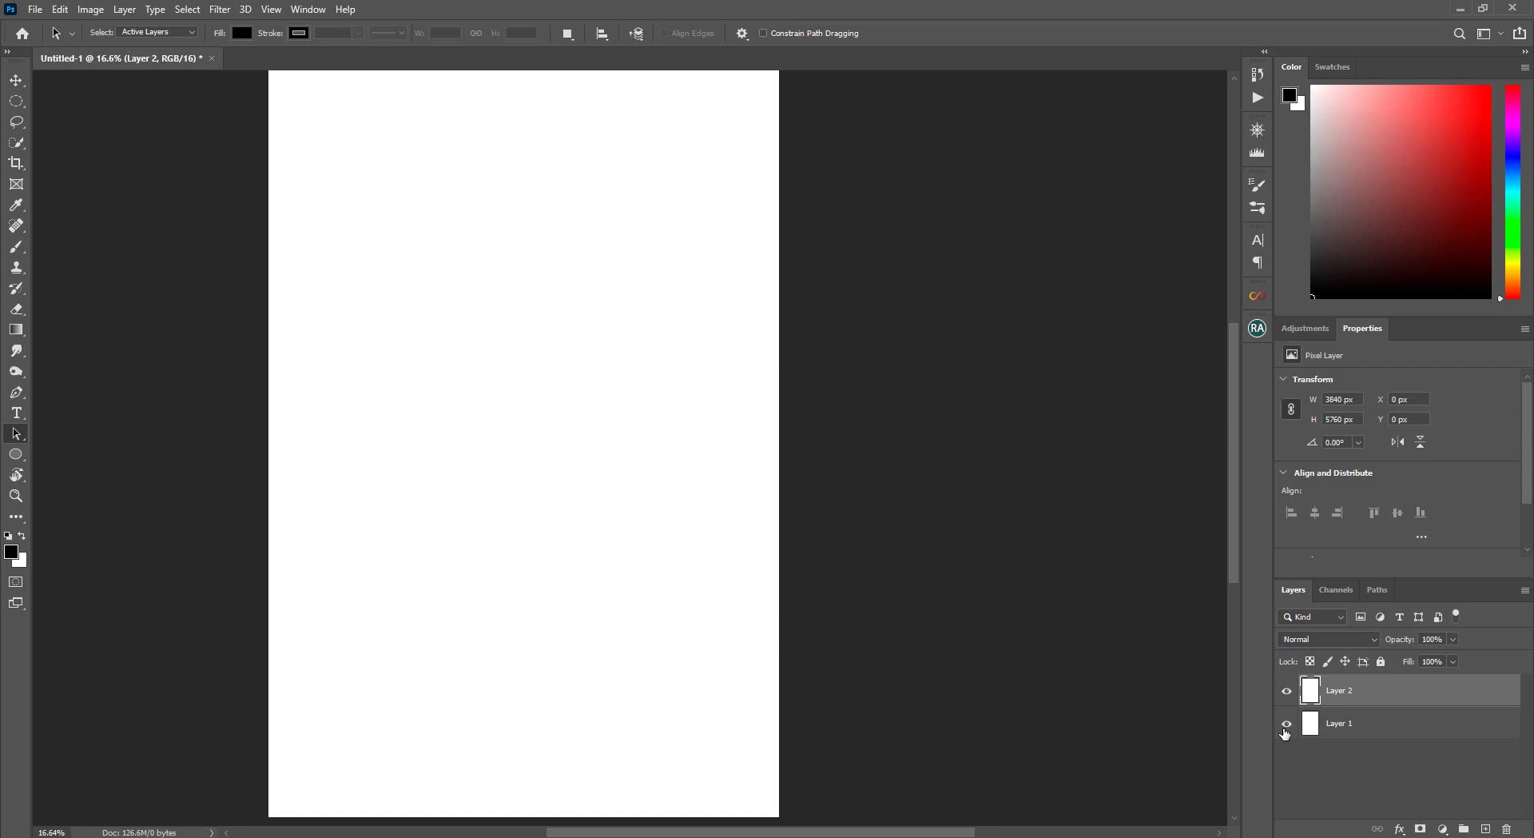
pyautogui.click(1287, 723)
# Draw a 2138×2376 px ellipse path with a concentric 1406 px circle path inside
pyautogui.click(17, 454)
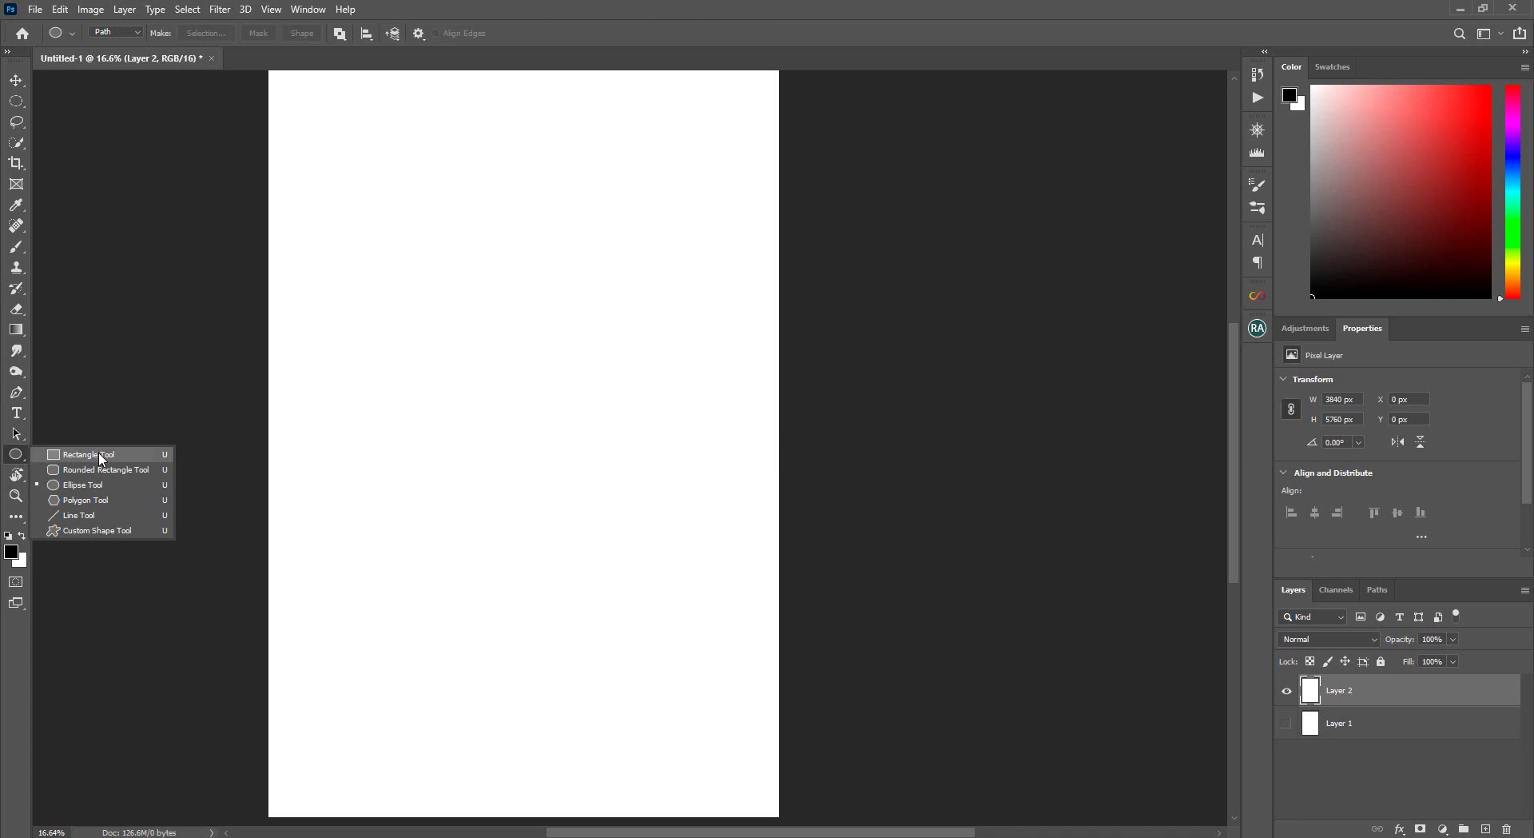
pyautogui.click(96, 489)
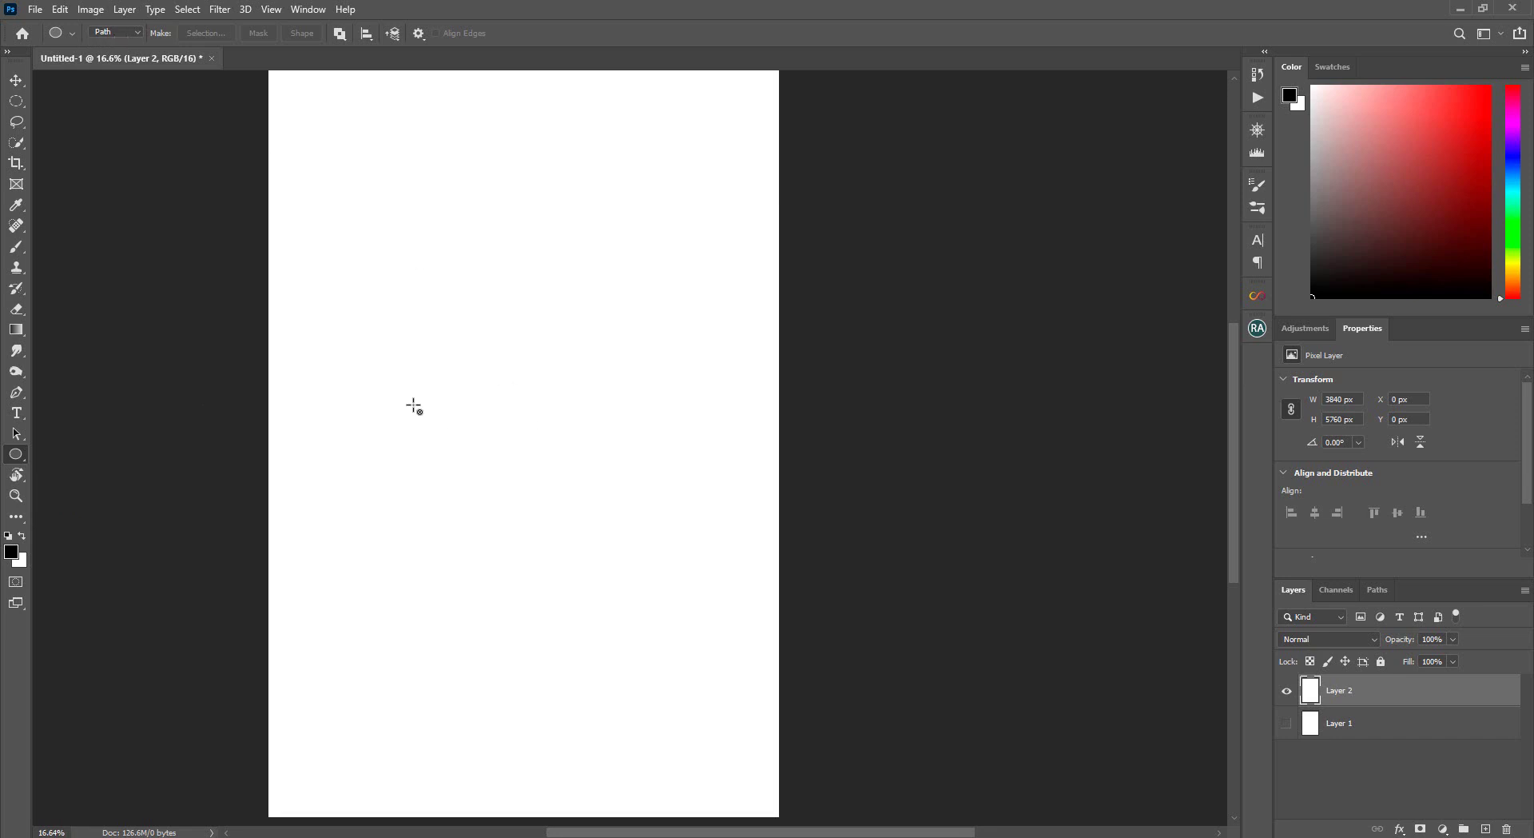
pyautogui.moveTo(391, 332); pyautogui.dragTo(678, 648)
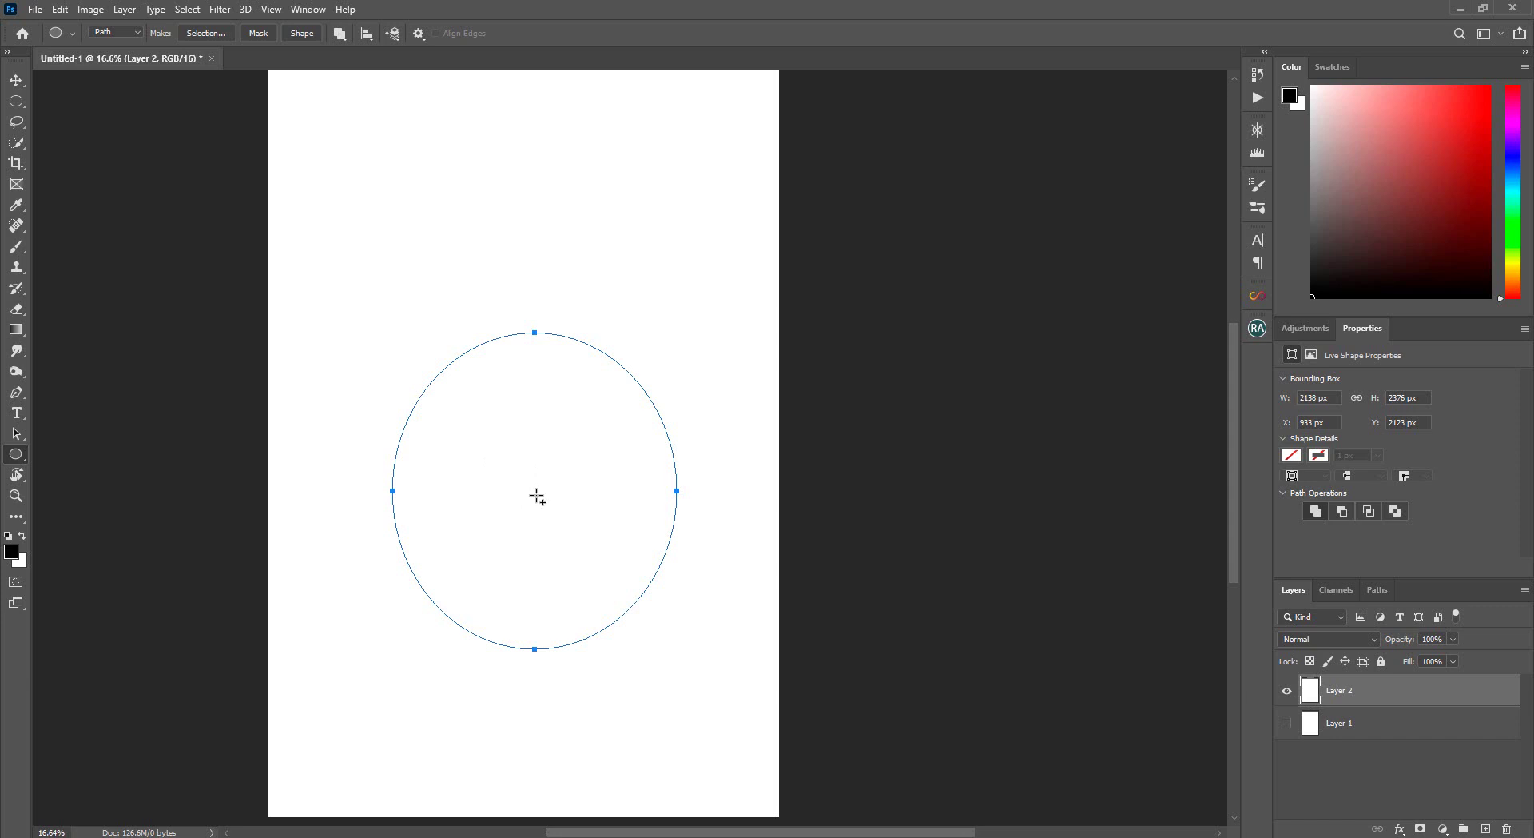
pyautogui.moveTo(538, 495); pyautogui.dragTo(392, 324)
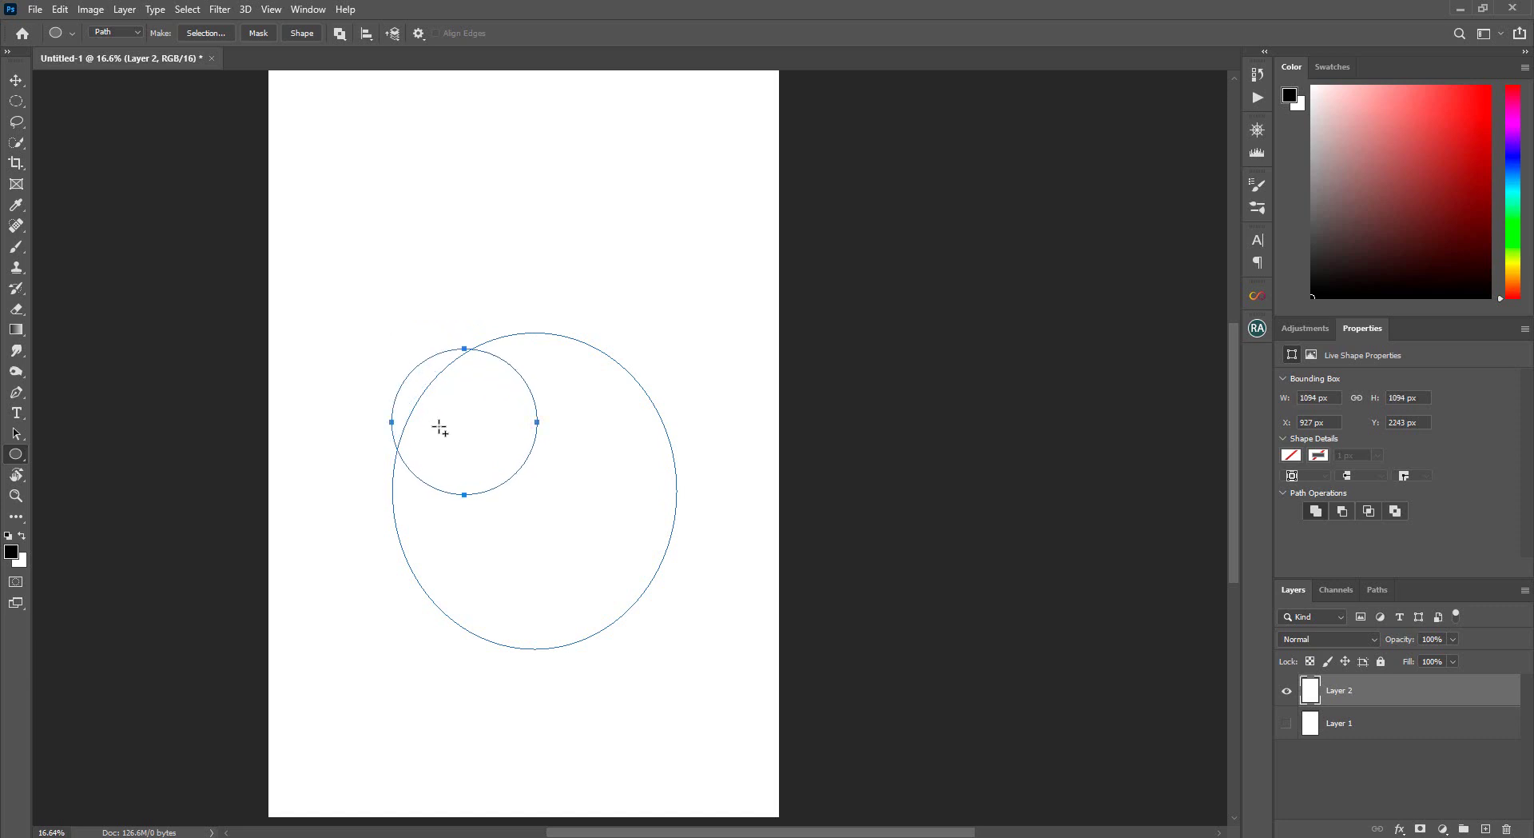
pyautogui.hotkey('ctrl', 'z')
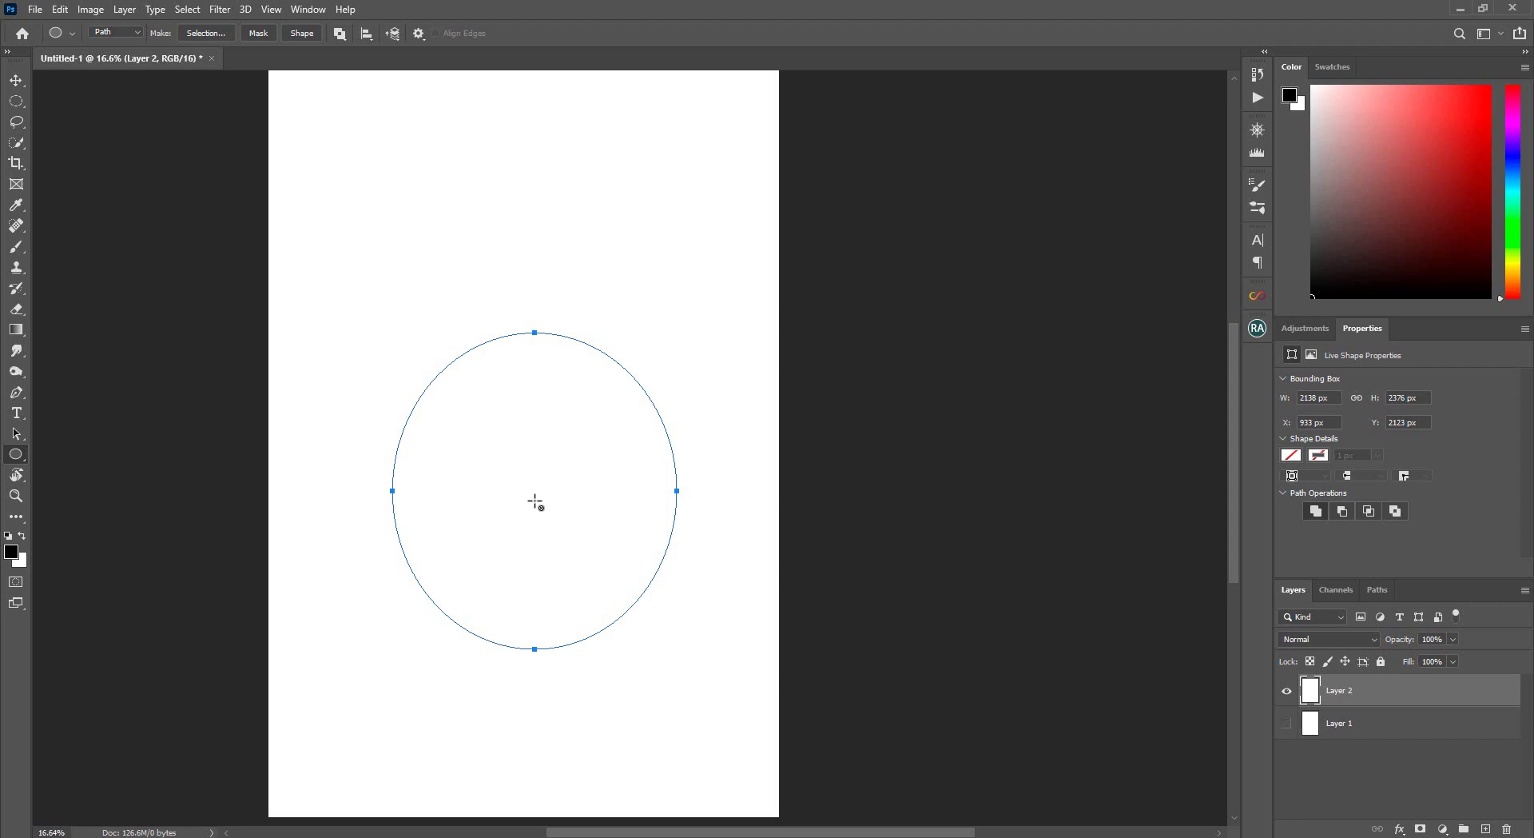
pyautogui.moveTo(536, 501); pyautogui.dragTo(399, 412)
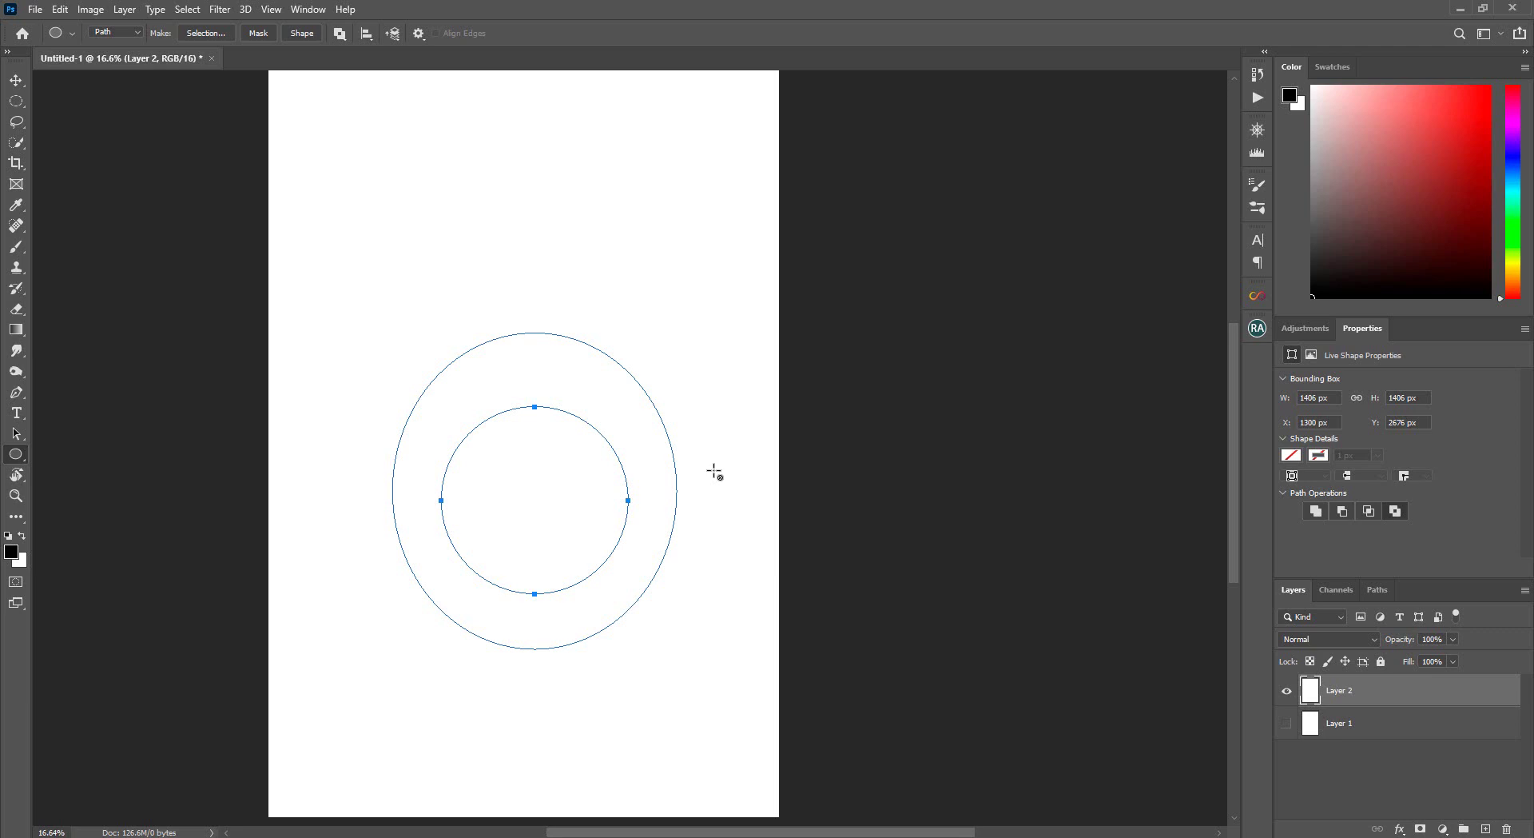
# Make a ring selection from the outer ellipse and inner circle paths via Make Selection
pyautogui.click(18, 435)
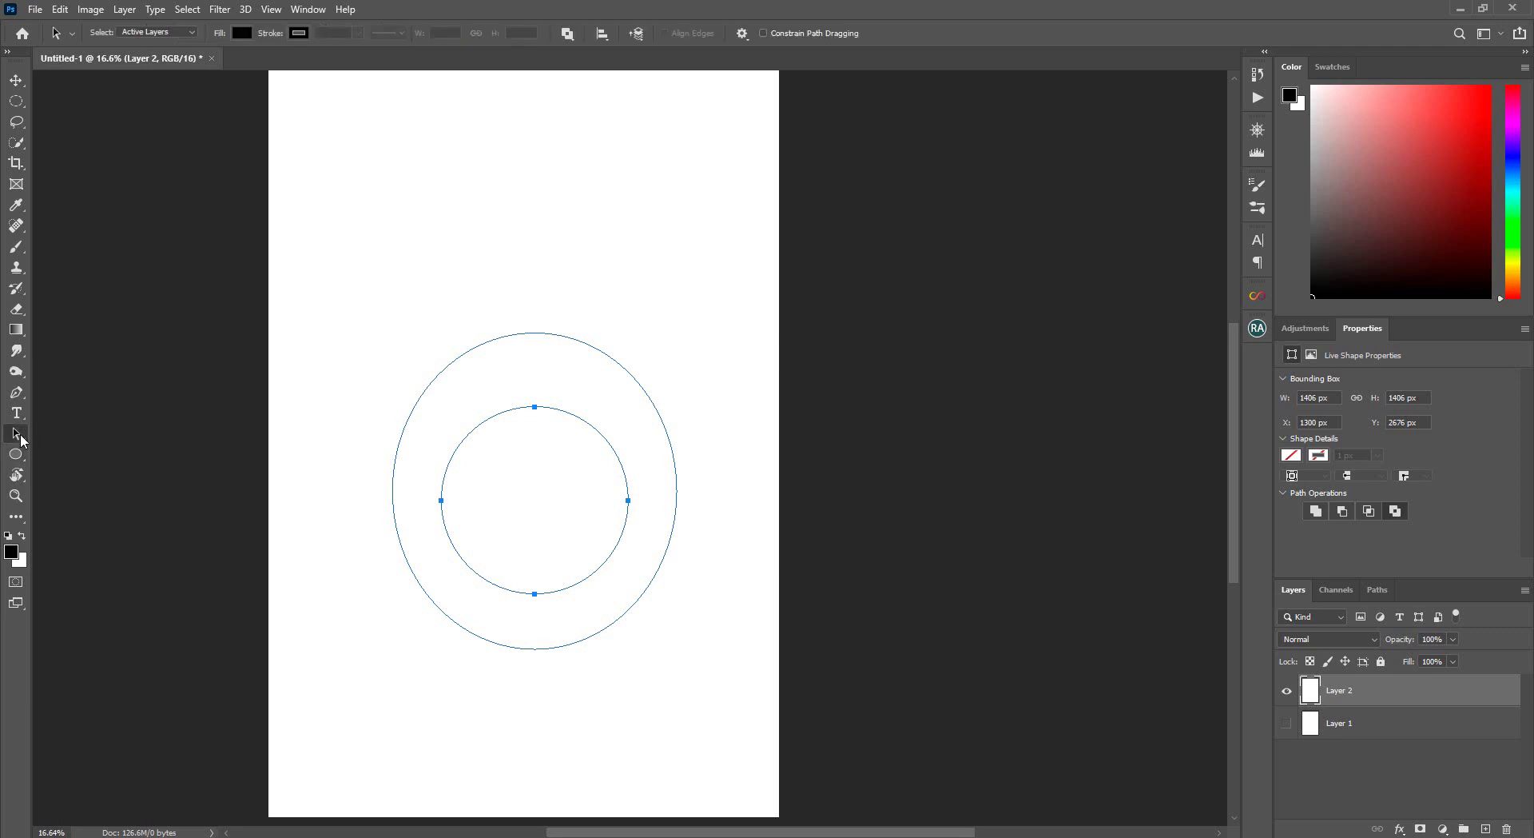
pyautogui.click(529, 335)
pyautogui.rightClick(527, 338)
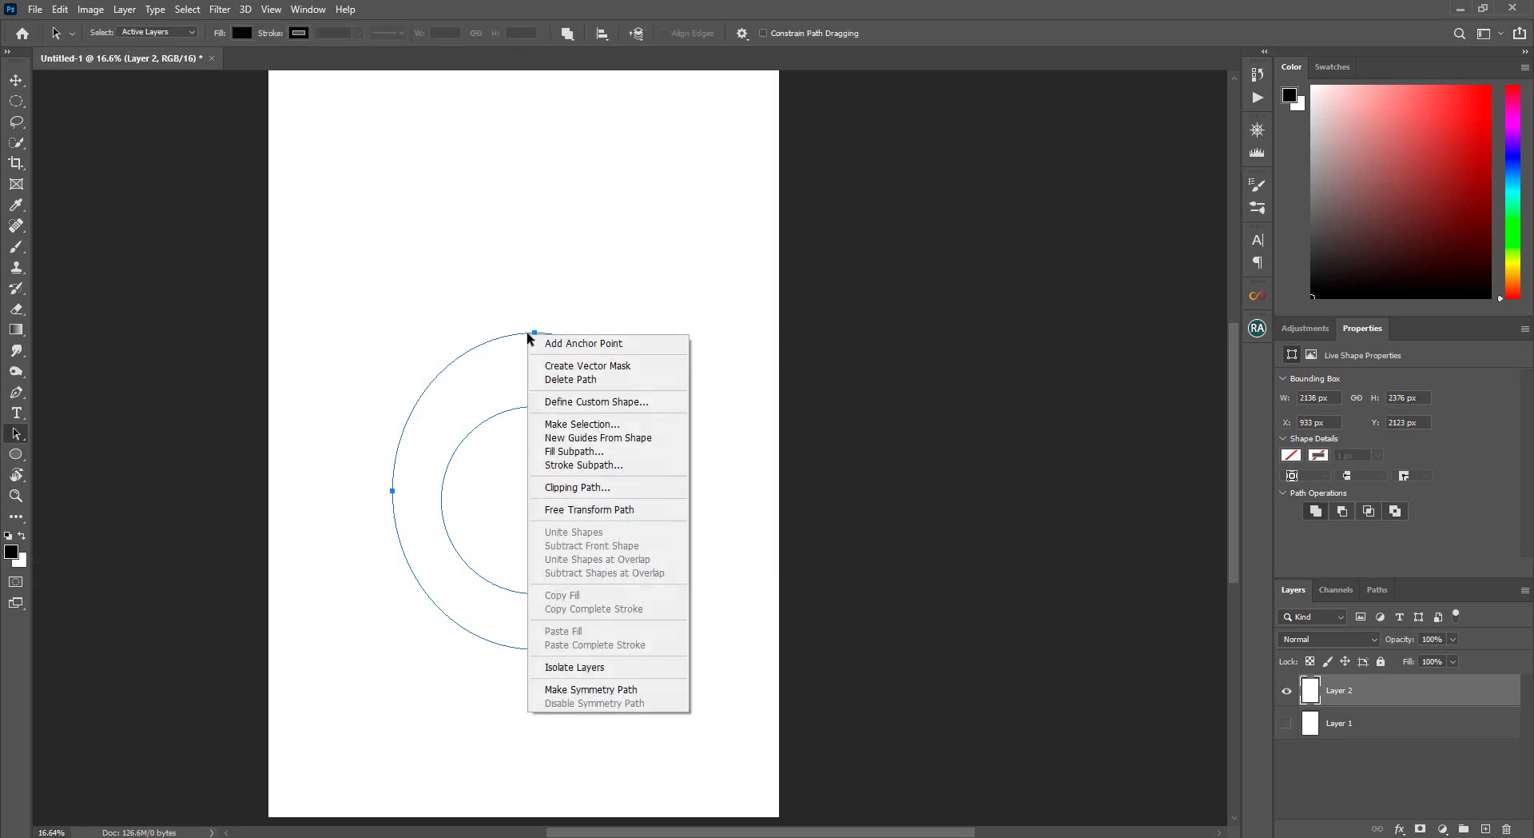
pyautogui.click(565, 424)
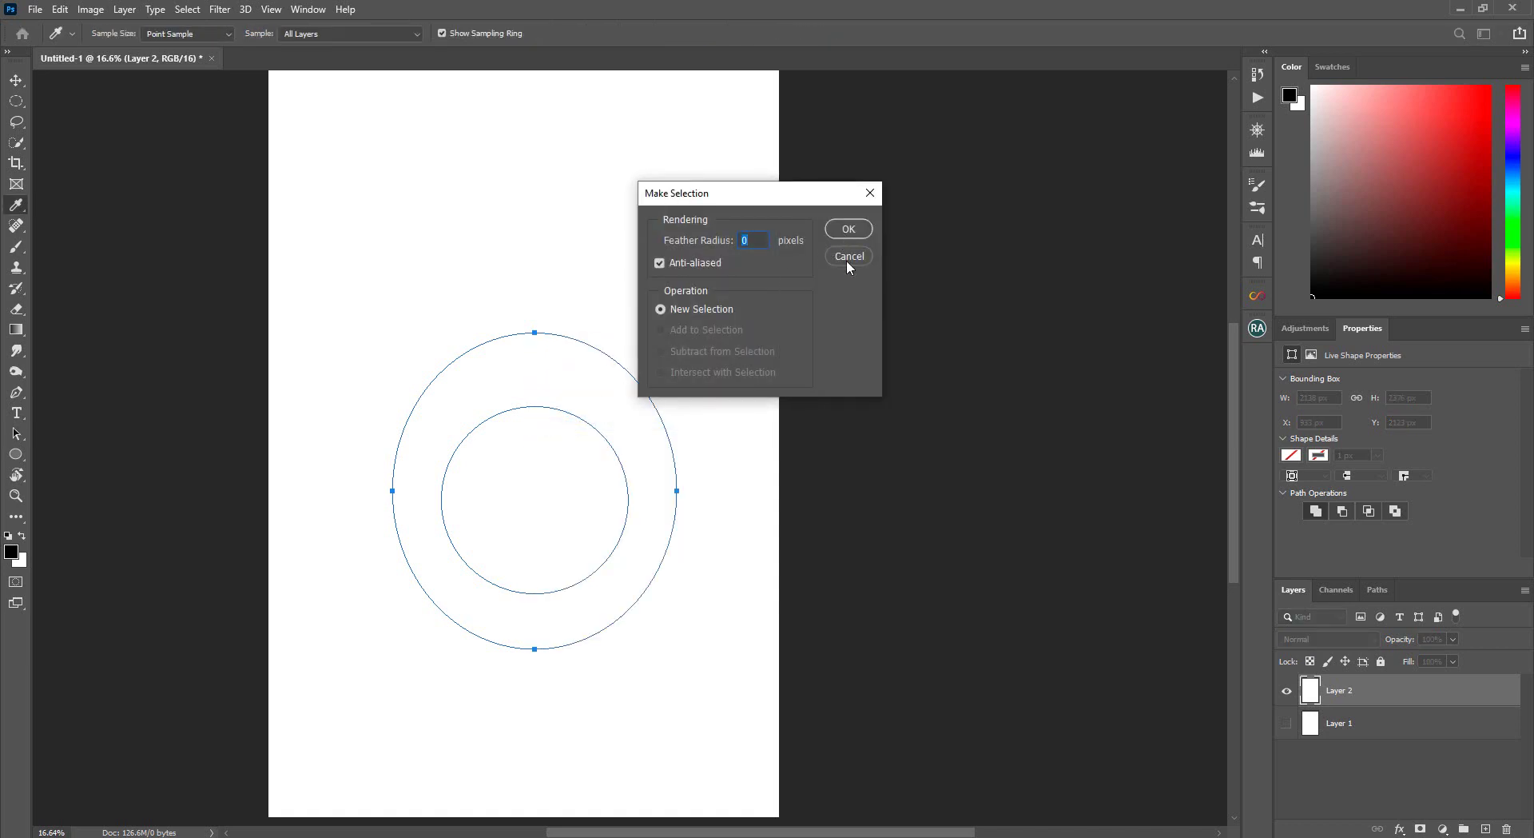
pyautogui.click(846, 260)
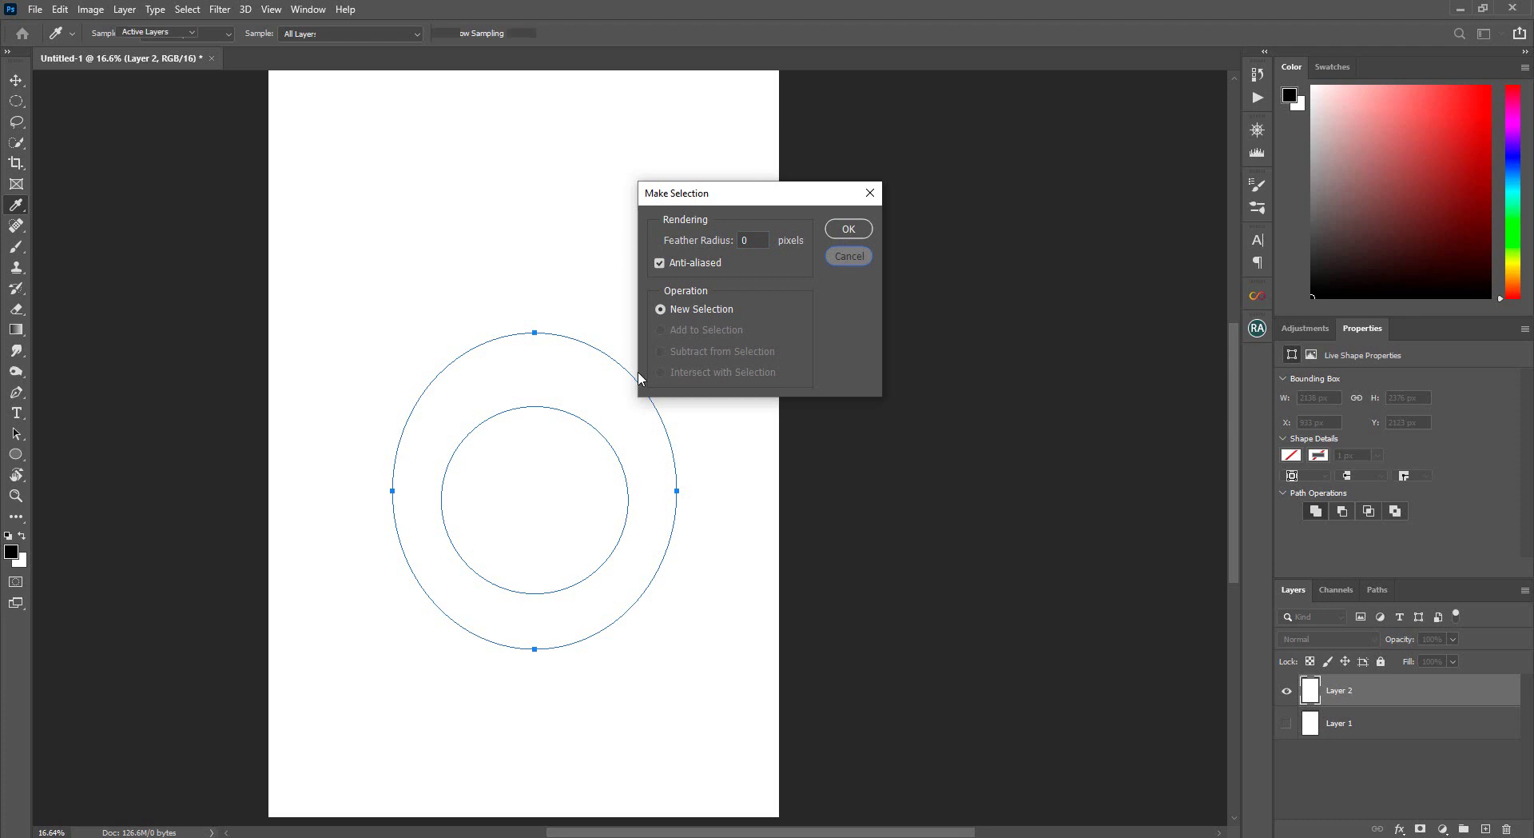
pyautogui.rightClick(520, 412)
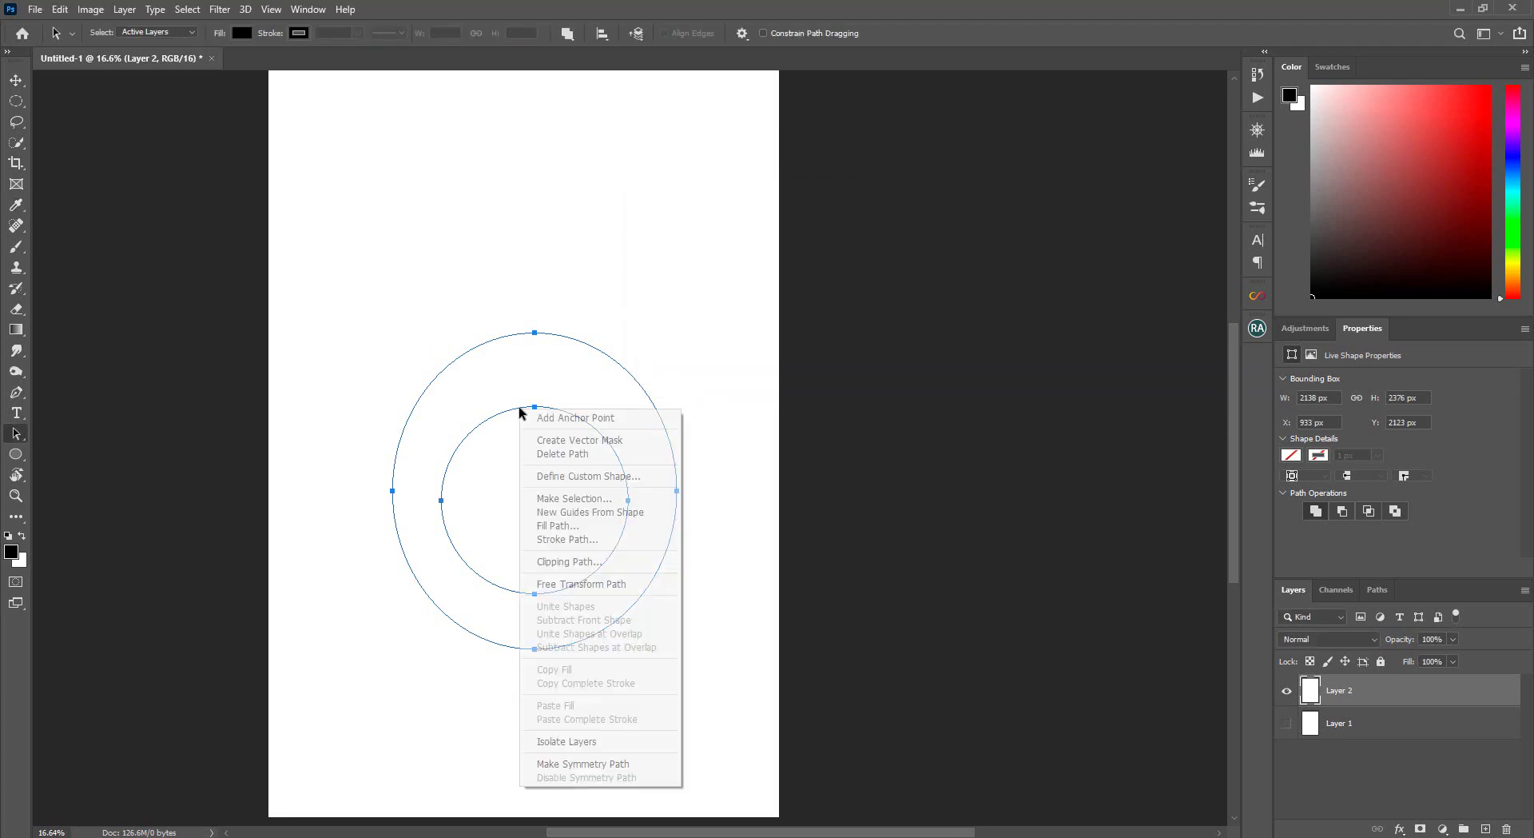
pyautogui.click(562, 499)
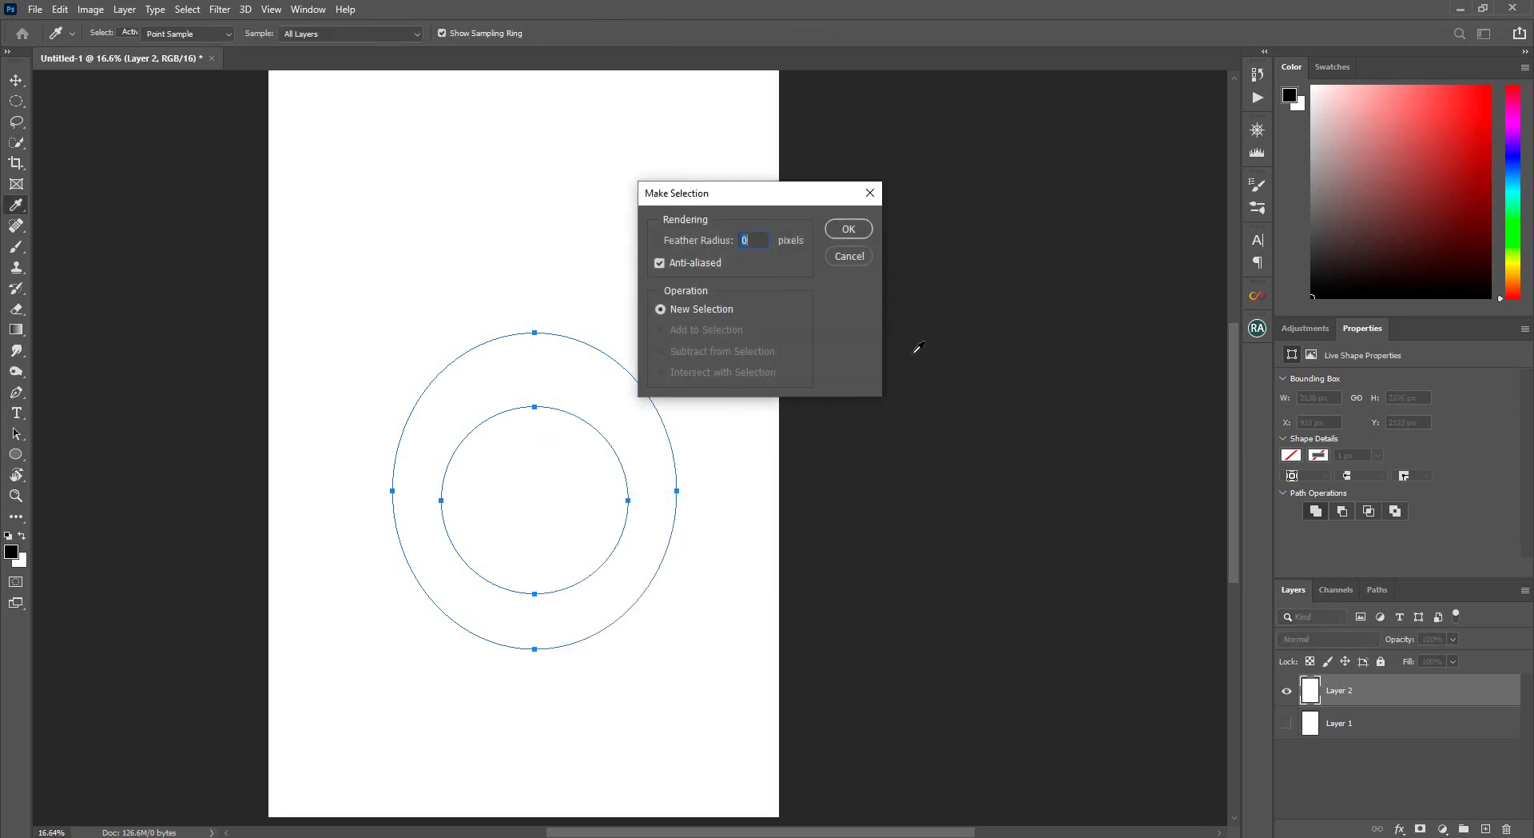
pyautogui.click(849, 229)
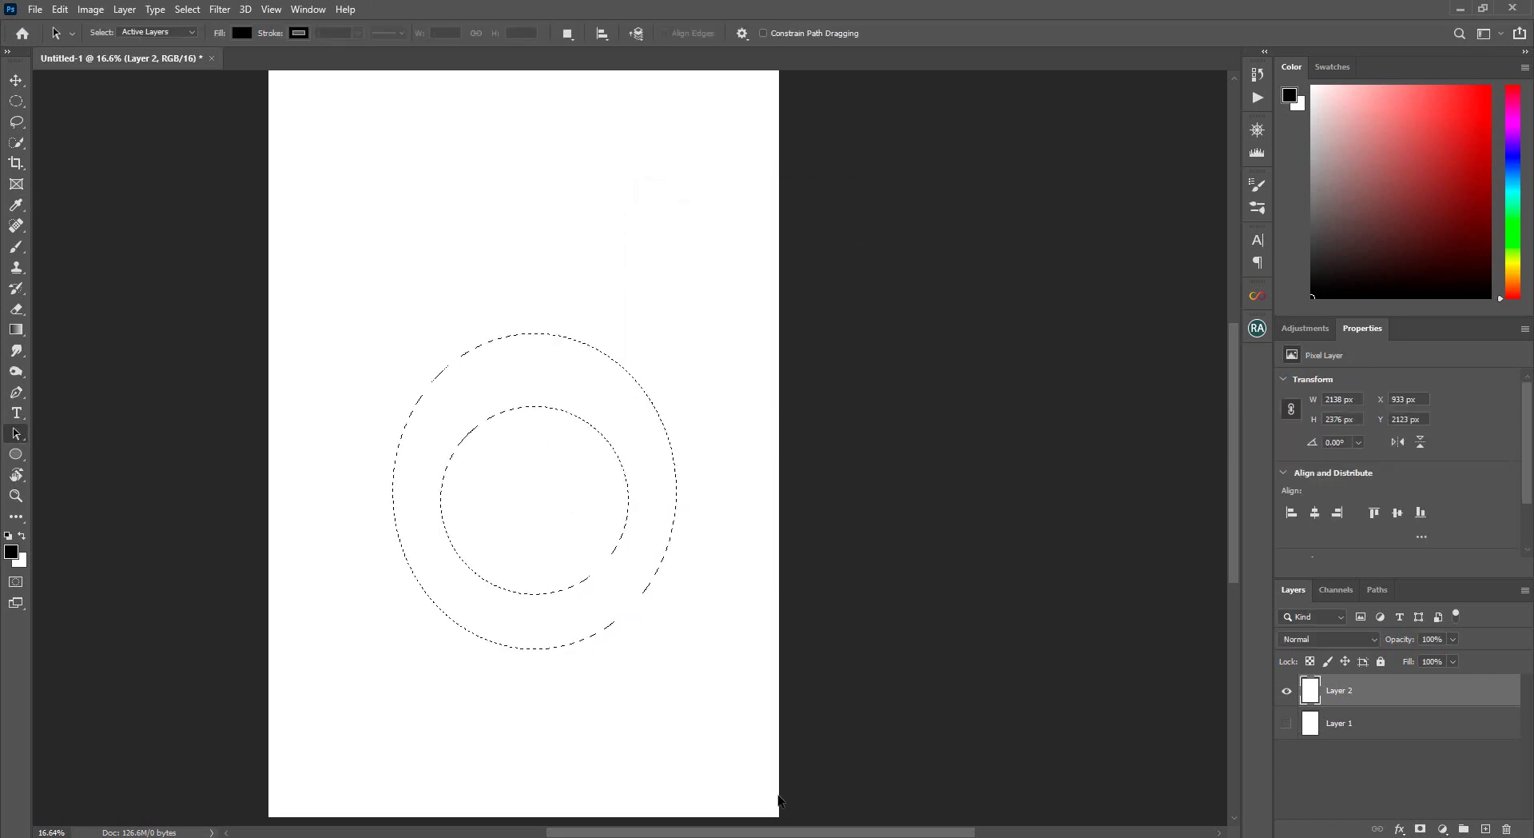